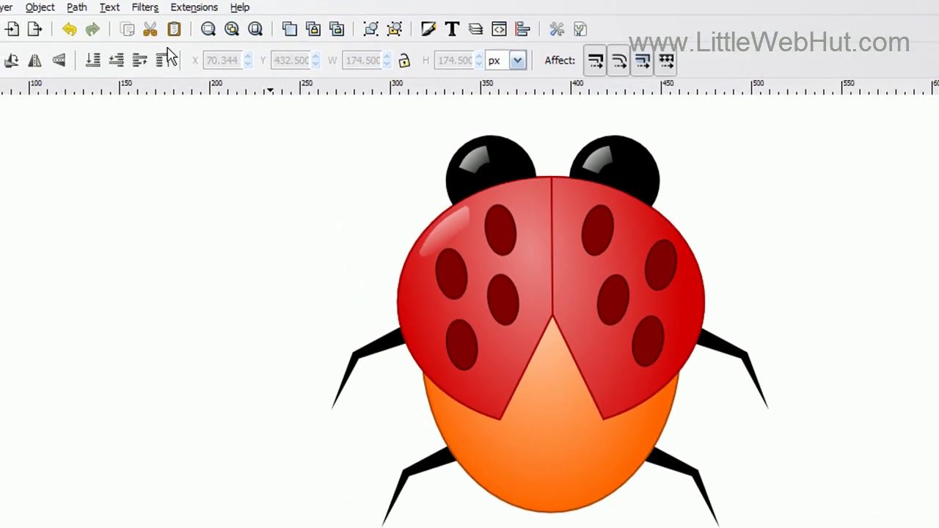
Step: Open the Fill and Stroke settings and draw an orange (ff6600) upright ellipse about 143 × 180 px beside the finished ladybug
{"action": "left_click", "coordinate": [41, 8]}
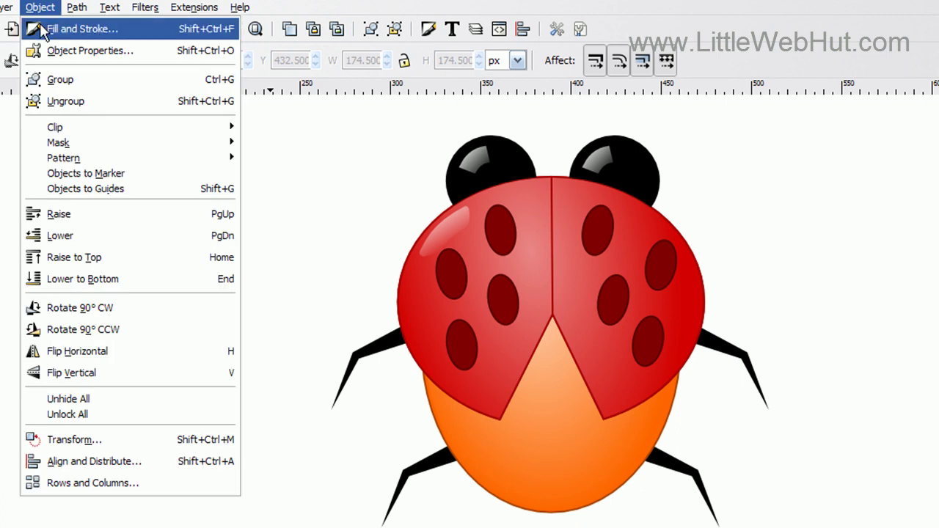
{"action": "left_click", "coordinate": [40, 29]}
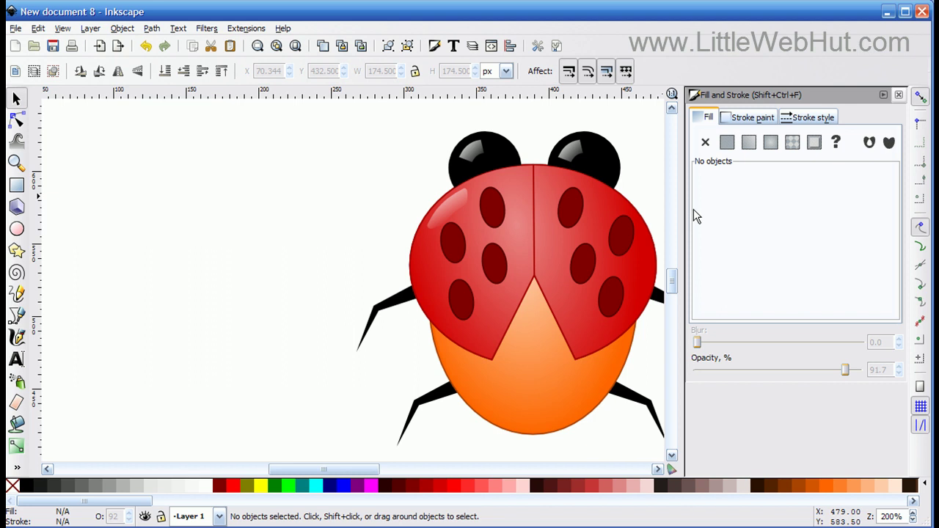
{"action": "left_click", "coordinate": [17, 229]}
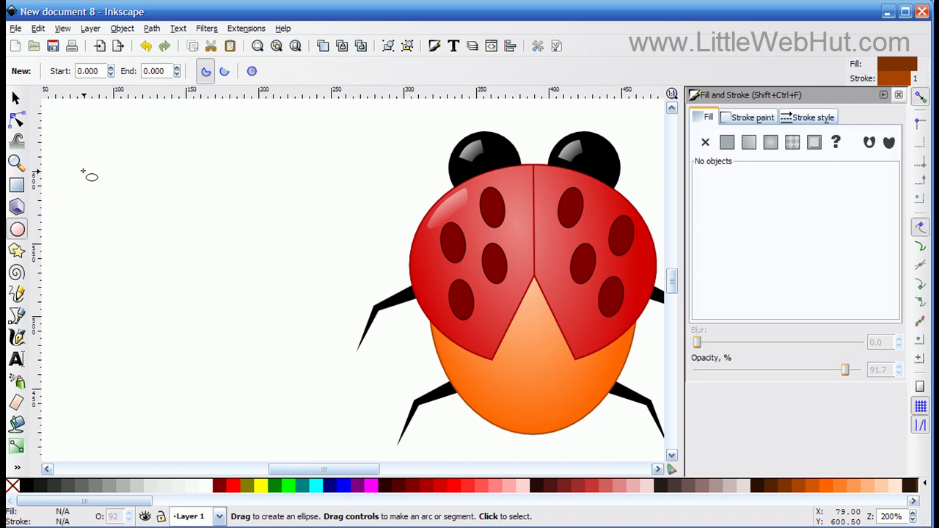
{"action": "mouse_move", "coordinate": [82, 159]}
{"action": "left_mouse_down"}
{"action": "mouse_move", "coordinate": [105, 216]}
{"action": "mouse_move", "coordinate": [145, 269]}
{"action": "mouse_move", "coordinate": [258, 374]}
{"action": "mouse_move", "coordinate": [291, 423]}
{"action": "left_mouse_up"}
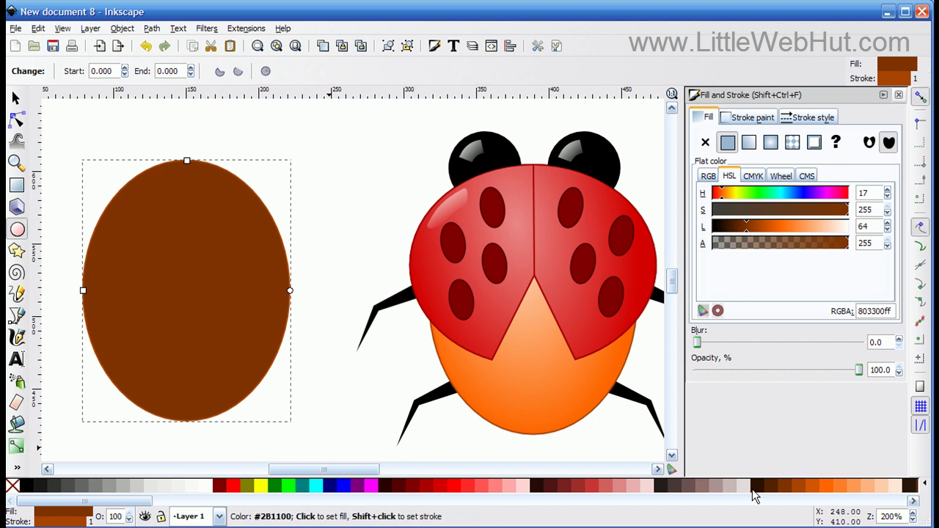
{"action": "left_click", "coordinate": [830, 490]}
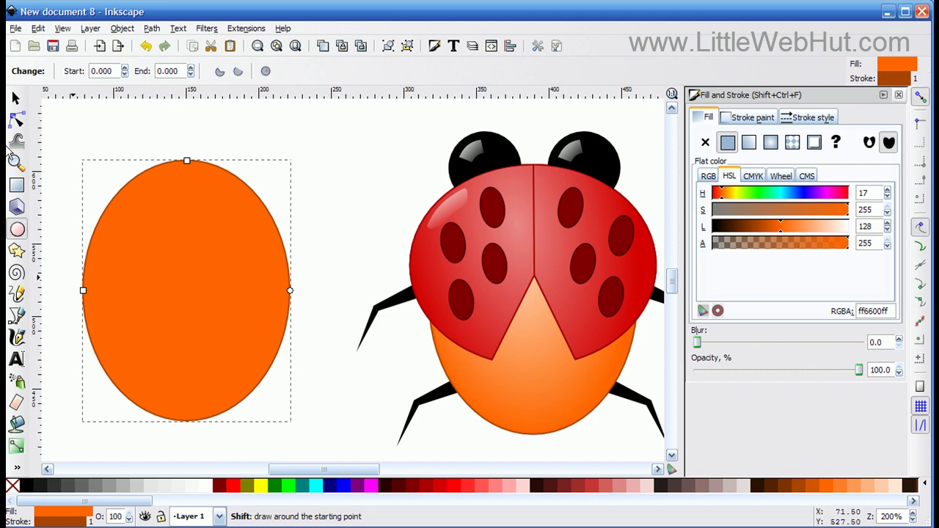
Step: Duplicate the orange ellipse and give the copy a white radial gradient fill
{"action": "left_click", "coordinate": [209, 487]}
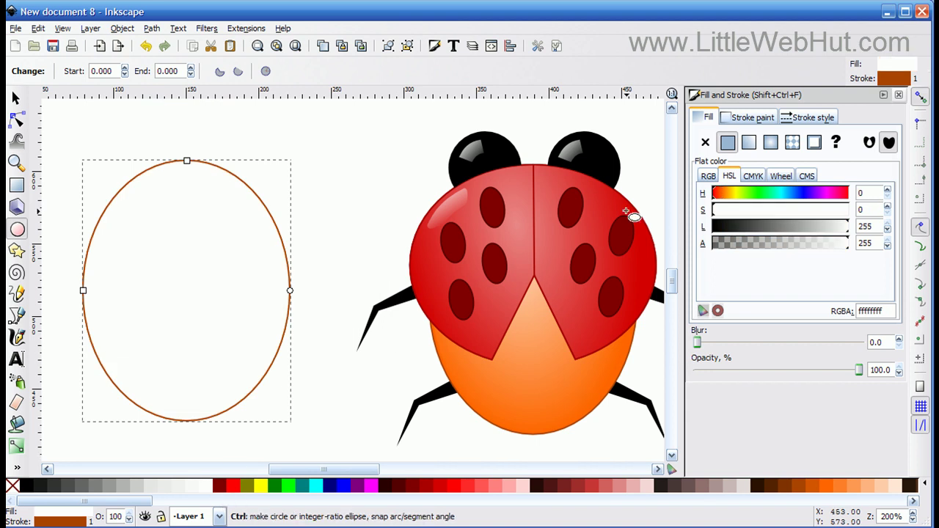
{"action": "left_click", "coordinate": [709, 119]}
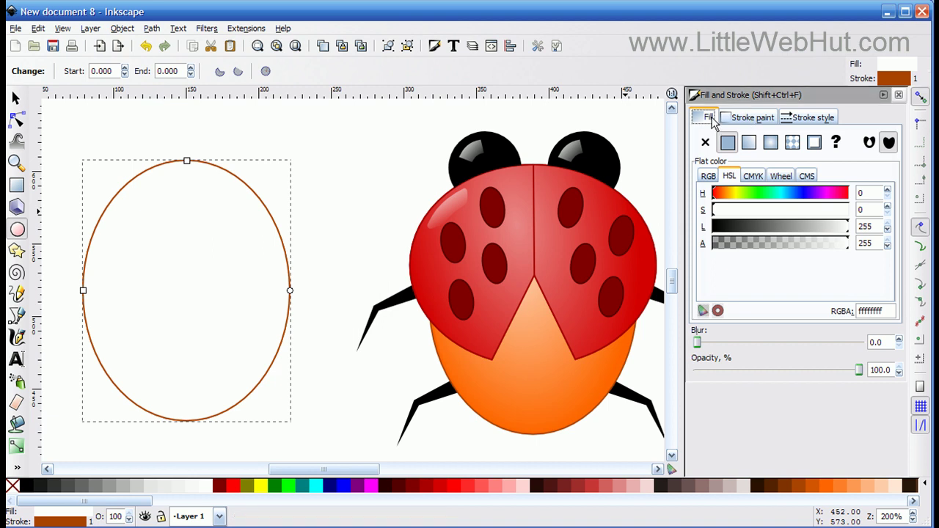
{"action": "left_click", "coordinate": [771, 144]}
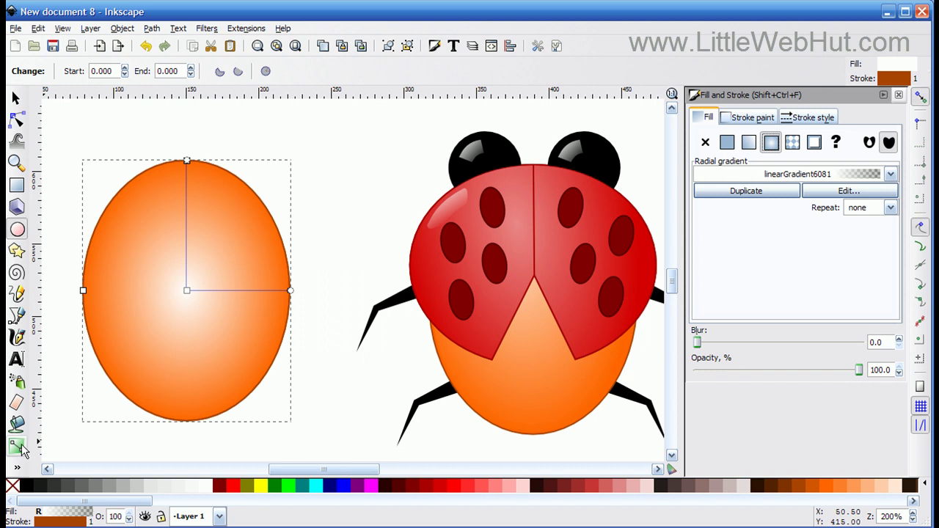
Step: Shift the radial gradient's centre straight up in the body ellipse and lengthen its vertical radius
{"action": "left_click", "coordinate": [20, 448]}
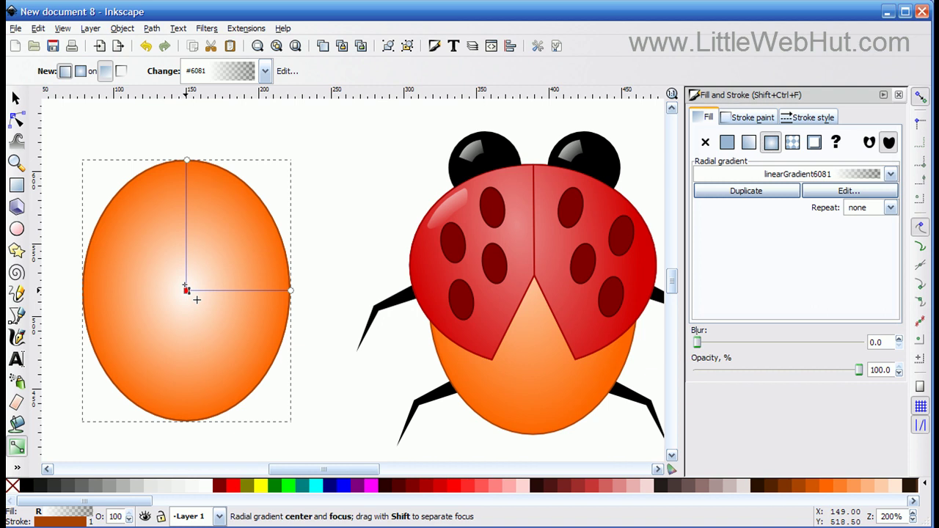
{"action": "left_click_drag", "start_coordinate": [185, 259], "coordinate": [186, 253]}
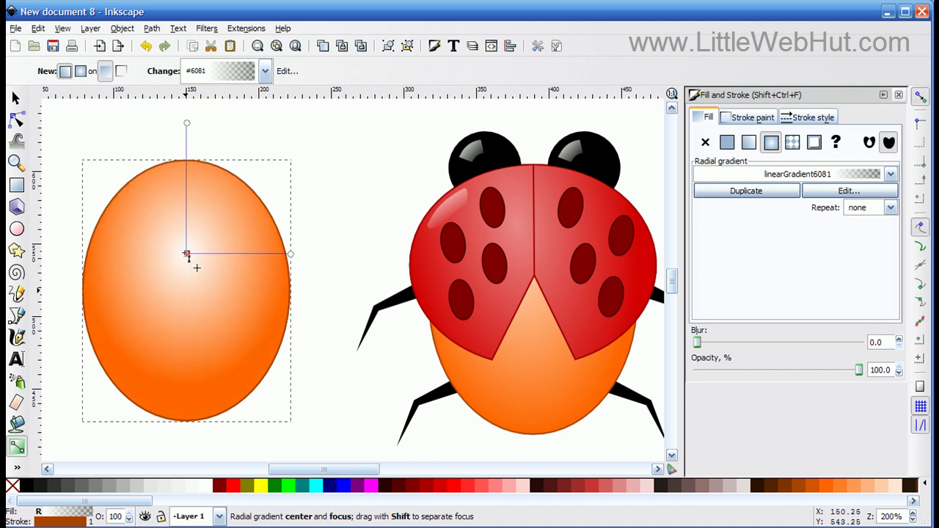
{"action": "left_click", "coordinate": [188, 125]}
{"action": "left_click_drag", "start_coordinate": [190, 129], "coordinate": [189, 103]}
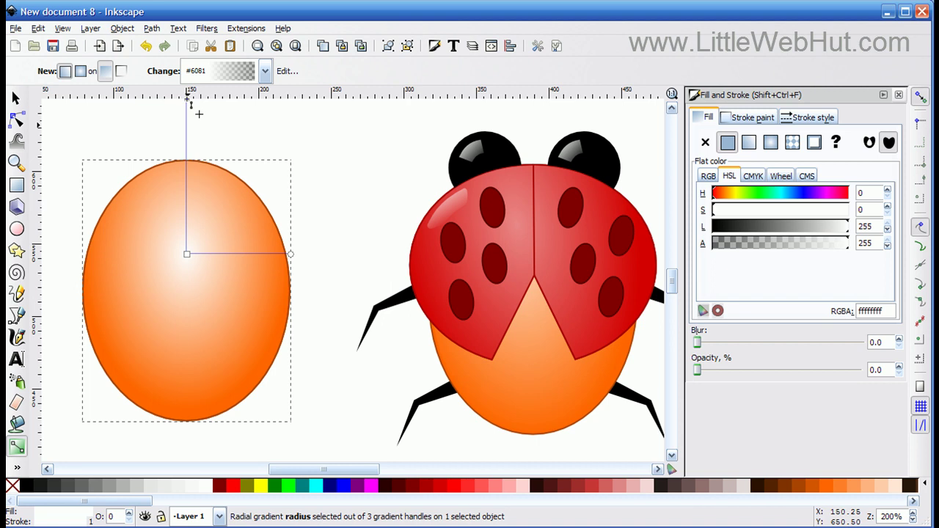
{"action": "left_click", "coordinate": [15, 101]}
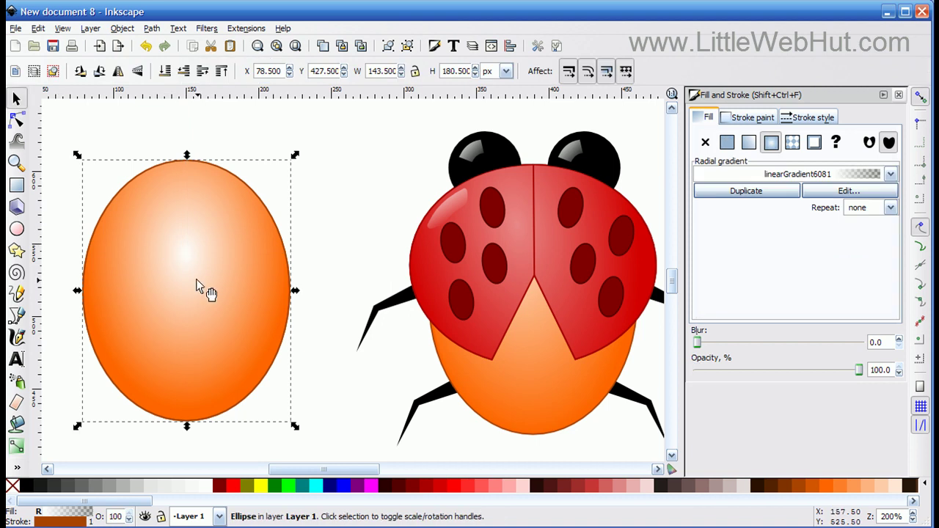
Step: Duplicate the gradient ellipse and rotate the copy 90° so that it lies horizontally over the orange body
{"action": "key", "text": "ctrl"}
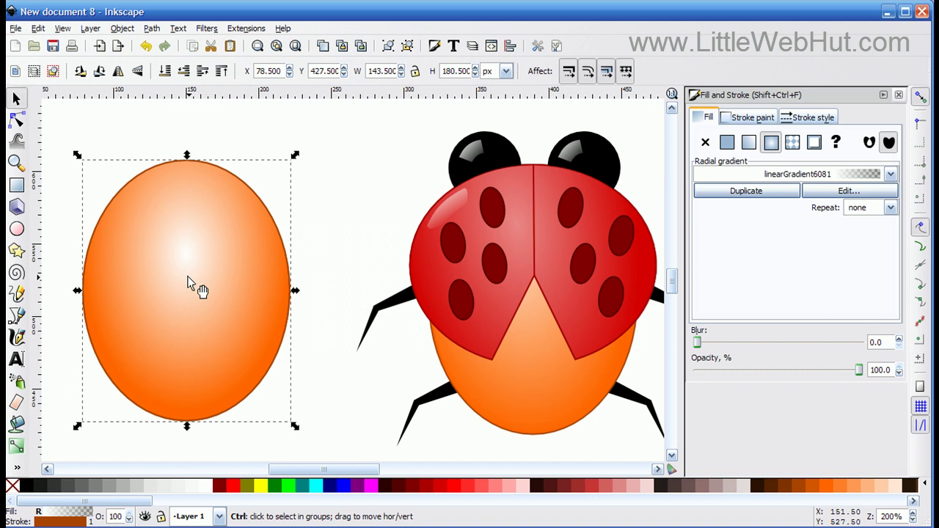
{"action": "key", "text": "ctrl+z"}
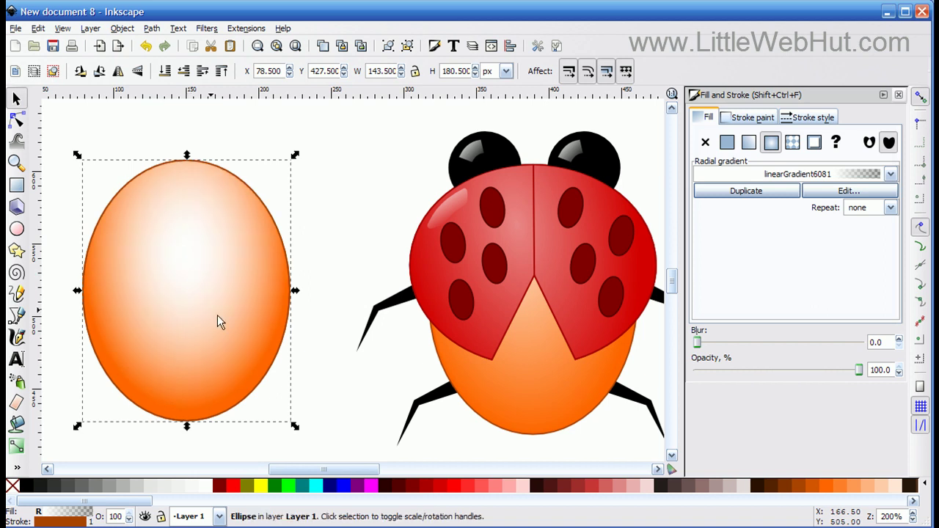
{"action": "left_click", "coordinate": [239, 361]}
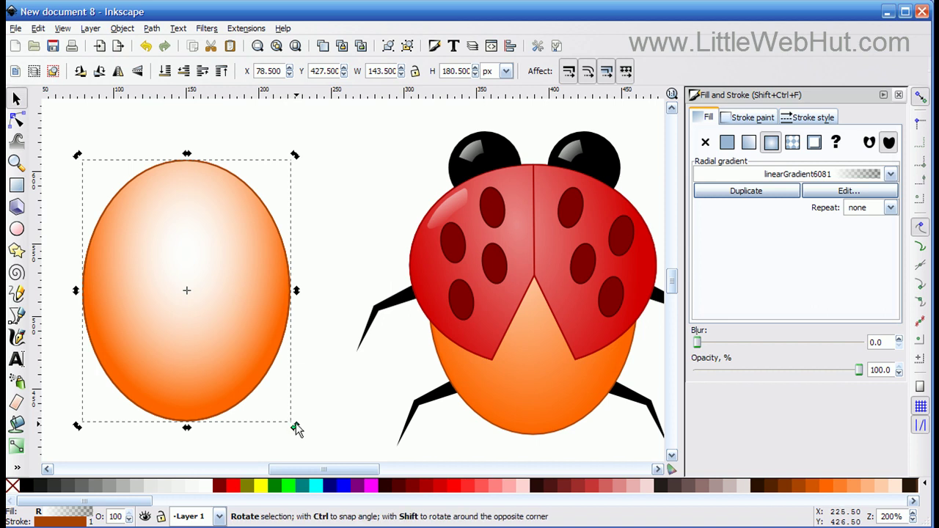
{"action": "left_click_drag", "start_coordinate": [296, 428], "coordinate": [348, 198]}
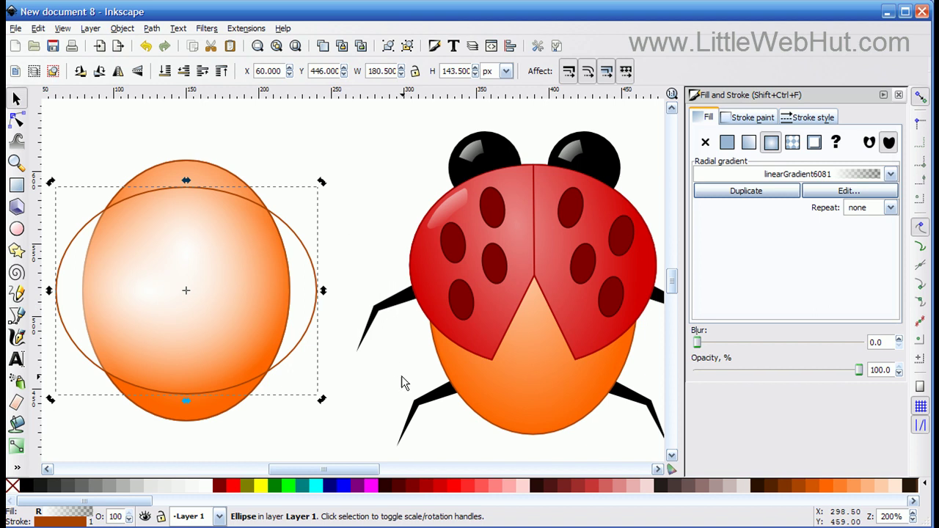
Step: Give the rotated ellipse a red (d40000) fill and dark red stroke, and move it straight up to align with the body's top edge
{"action": "left_click", "coordinate": [443, 490]}
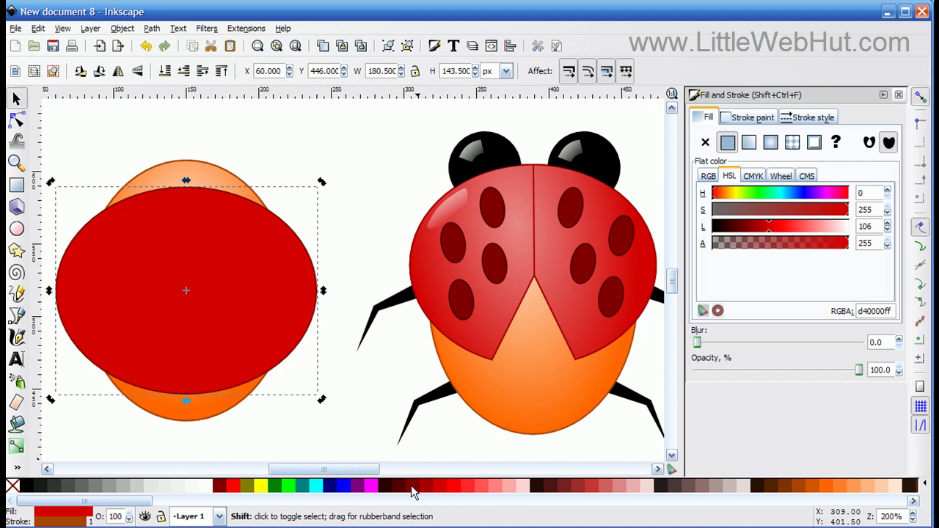
{"action": "left_click", "coordinate": [413, 492], "text": "shift"}
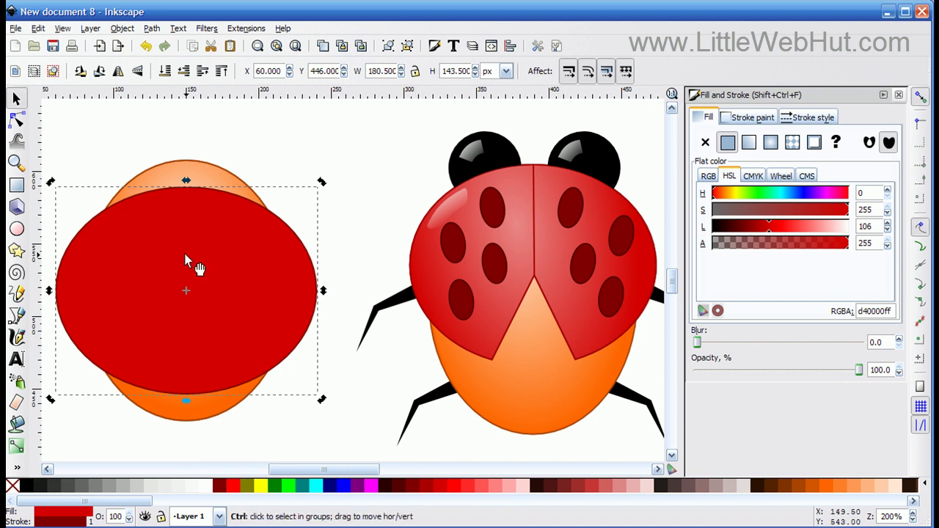
{"action": "left_click_drag", "start_coordinate": [185, 257], "coordinate": [186, 226]}
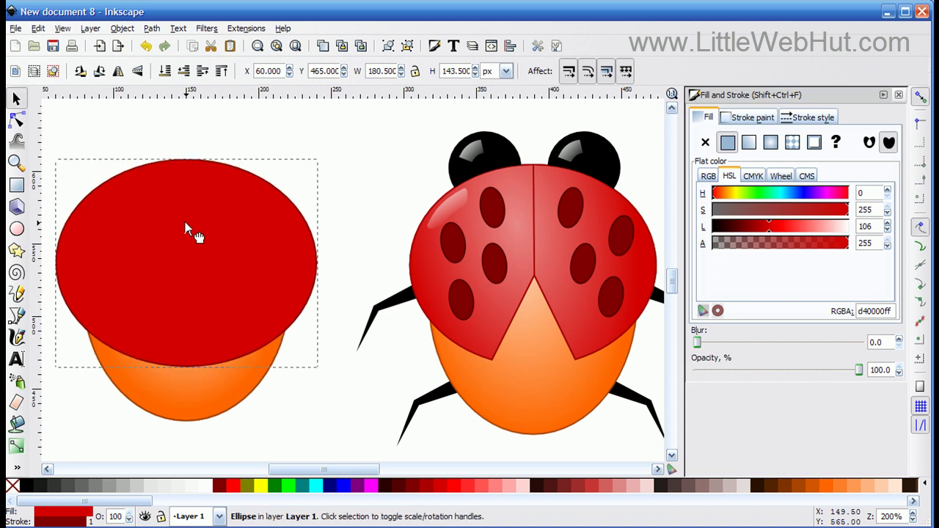
{"action": "key", "text": "ctrl"}
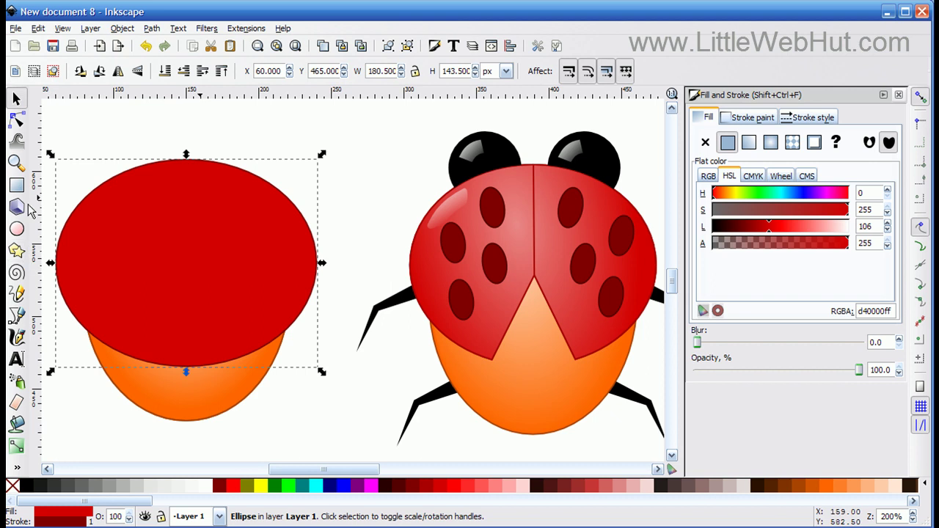
Step: Draw a five-corner star about 176 × 168 px and place its upper point over the lower middle of the red ellipse
{"action": "left_click", "coordinate": [89, 124]}
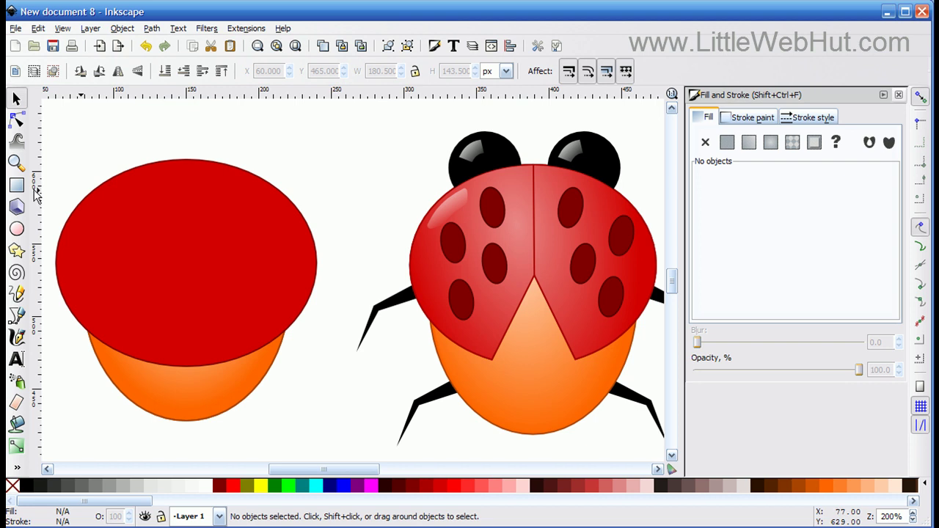
{"action": "left_click", "coordinate": [17, 251]}
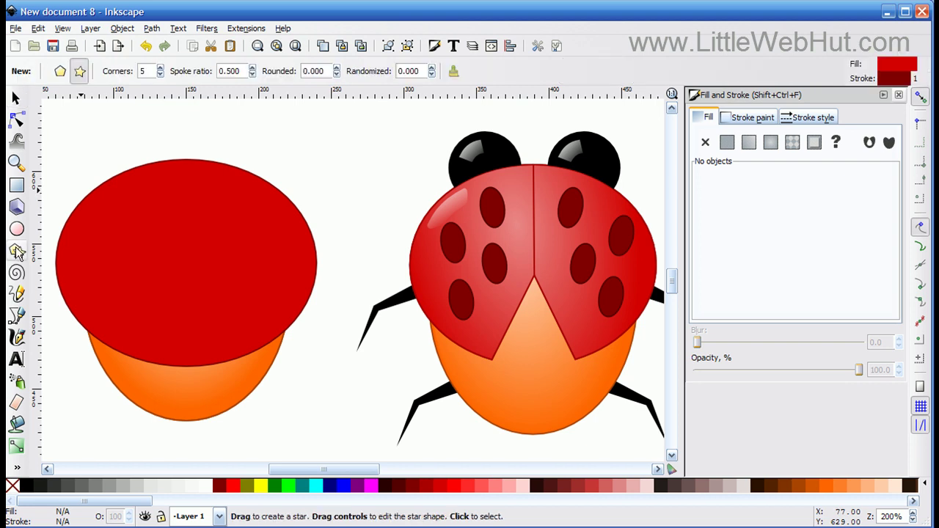
{"action": "mouse_move", "coordinate": [240, 215]}
{"action": "left_mouse_down"}
{"action": "mouse_move", "coordinate": [249, 259]}
{"action": "mouse_move", "coordinate": [289, 276]}
{"action": "mouse_move", "coordinate": [293, 302]}
{"action": "mouse_move", "coordinate": [320, 323]}
{"action": "left_mouse_up"}
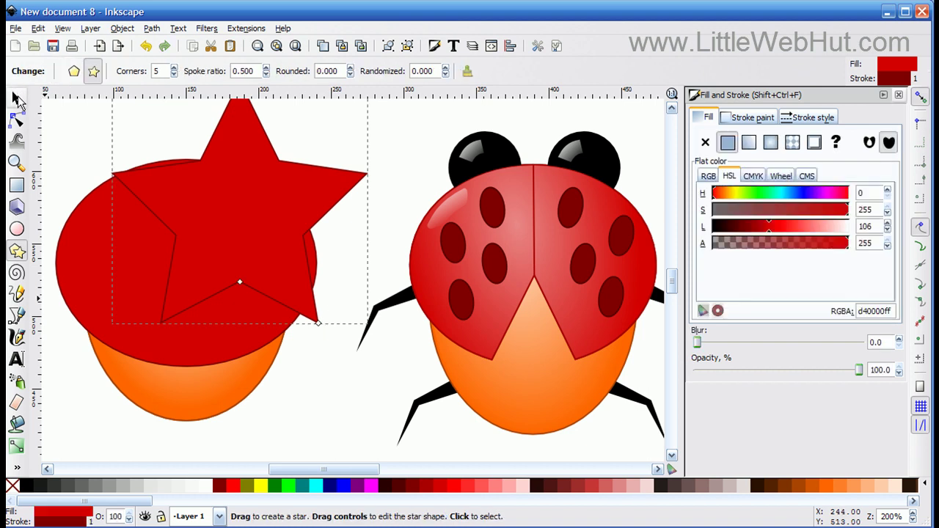
{"action": "left_click", "coordinate": [17, 97]}
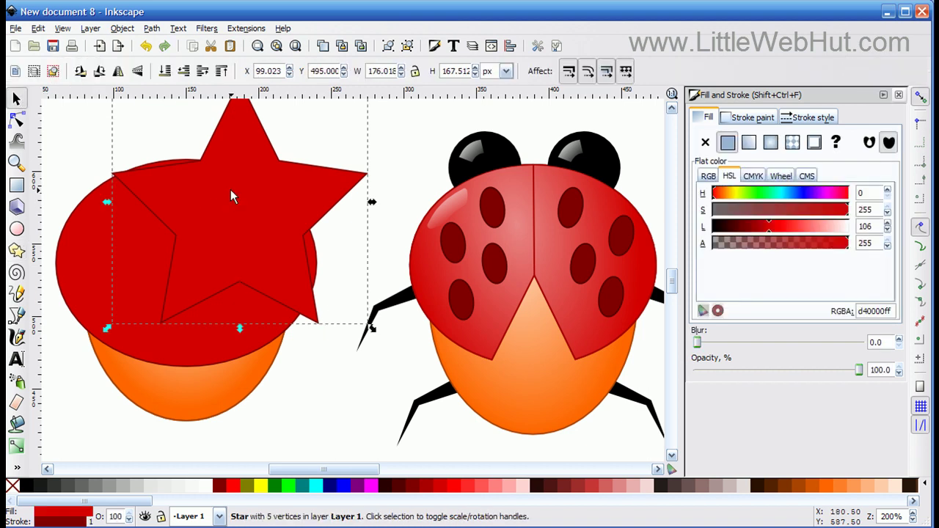
{"action": "left_click_drag", "start_coordinate": [244, 175], "coordinate": [185, 394]}
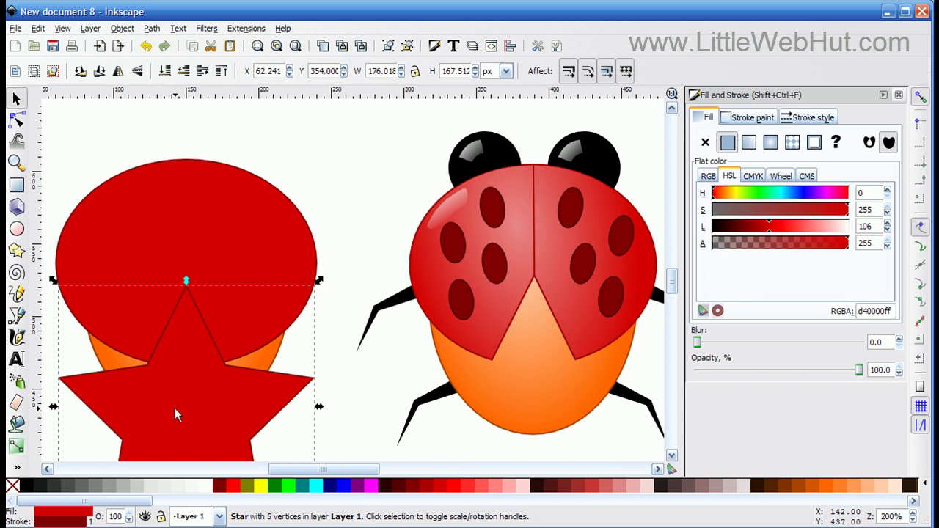
Step: Cut the star out of the red ellipse with the Difference path operation, leaving a wedge between the wings
{"action": "key", "text": "shift"}
{"action": "left_click", "coordinate": [187, 217], "text": "shift"}
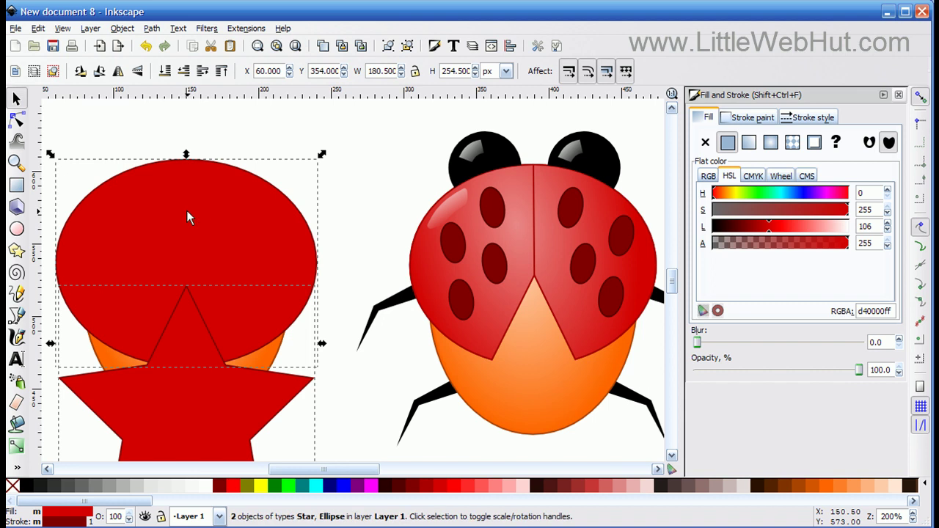
{"action": "left_click", "coordinate": [152, 28]}
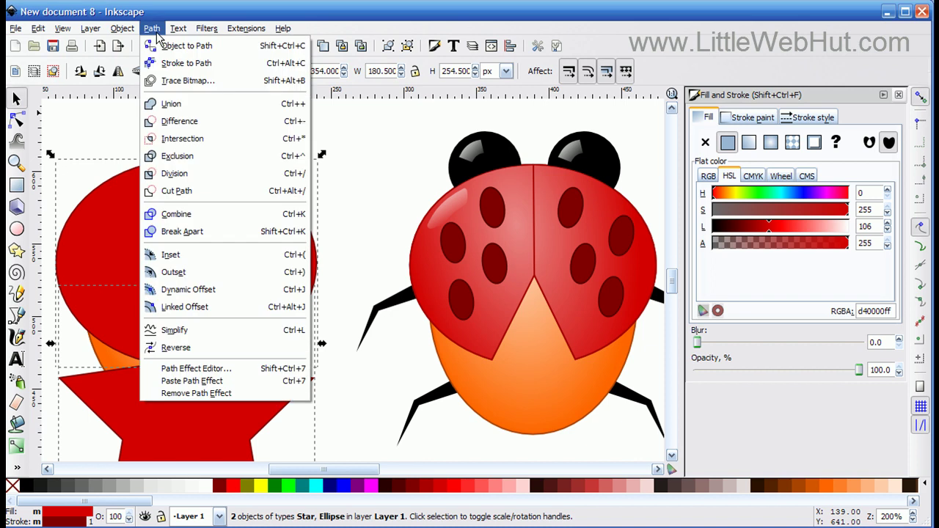
{"action": "left_click", "coordinate": [159, 125]}
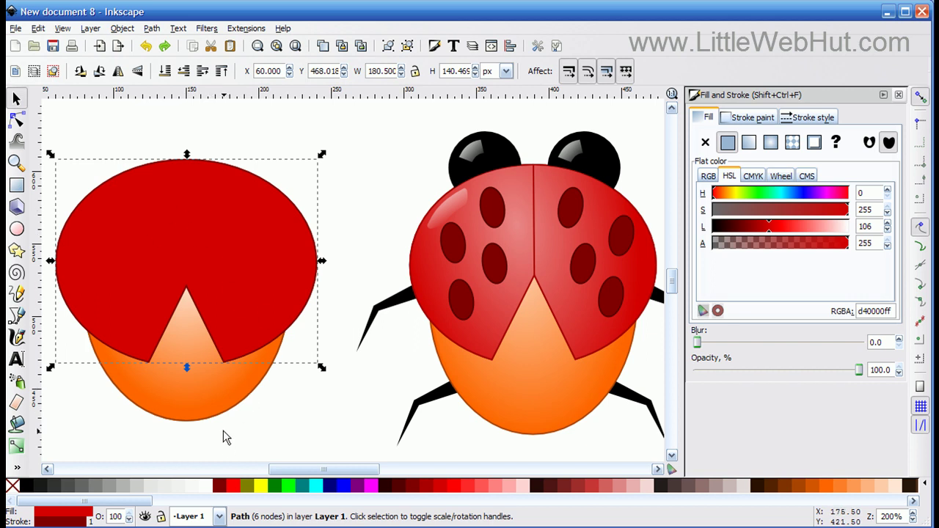
Step: Duplicate the notched red wing shape and apply a white radial gradient fill to the copy
{"action": "key", "text": "ctrl"}
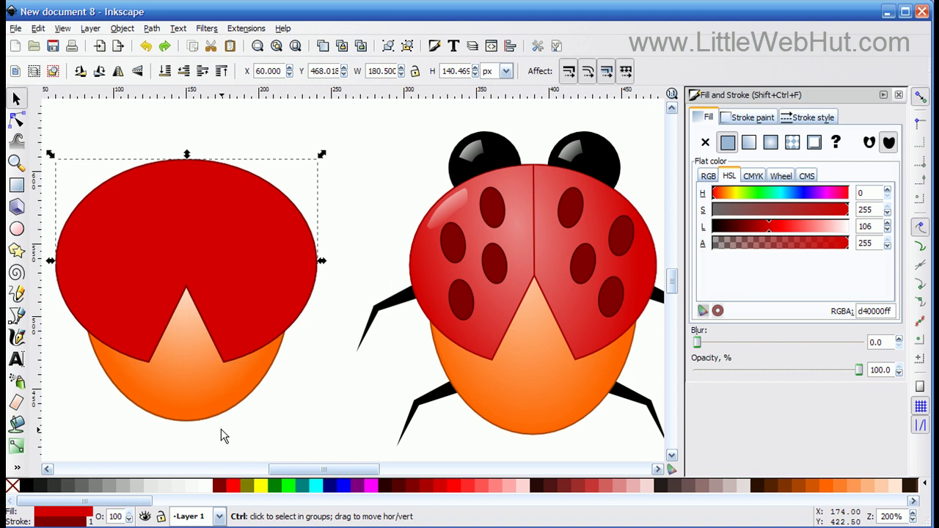
{"action": "left_click", "coordinate": [210, 488]}
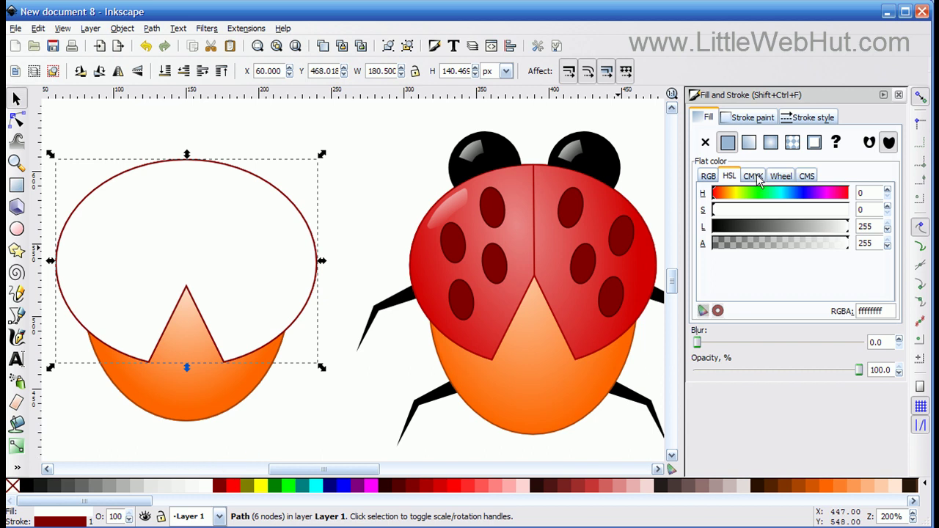
{"action": "left_click", "coordinate": [771, 143]}
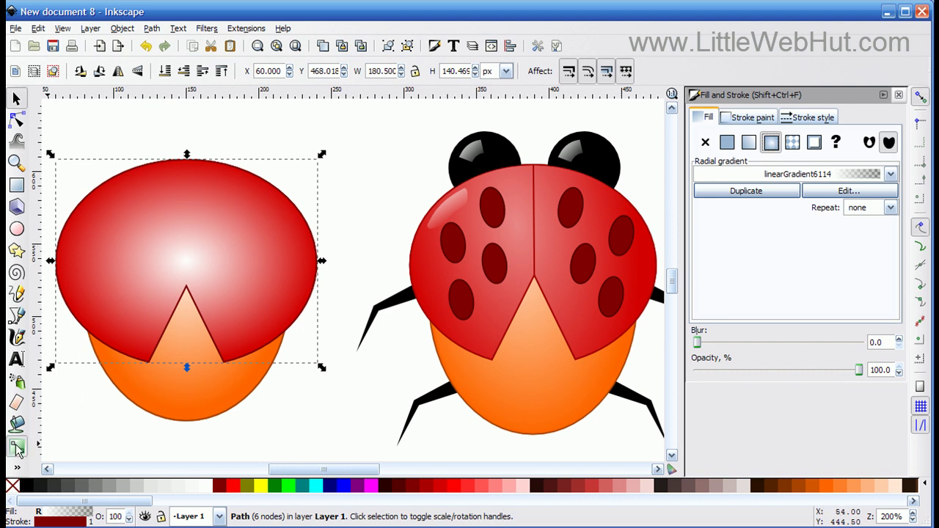
Step: Move the wing gradient's centre straight up and set the centre stop's opacity to 75%
{"action": "left_click", "coordinate": [17, 446]}
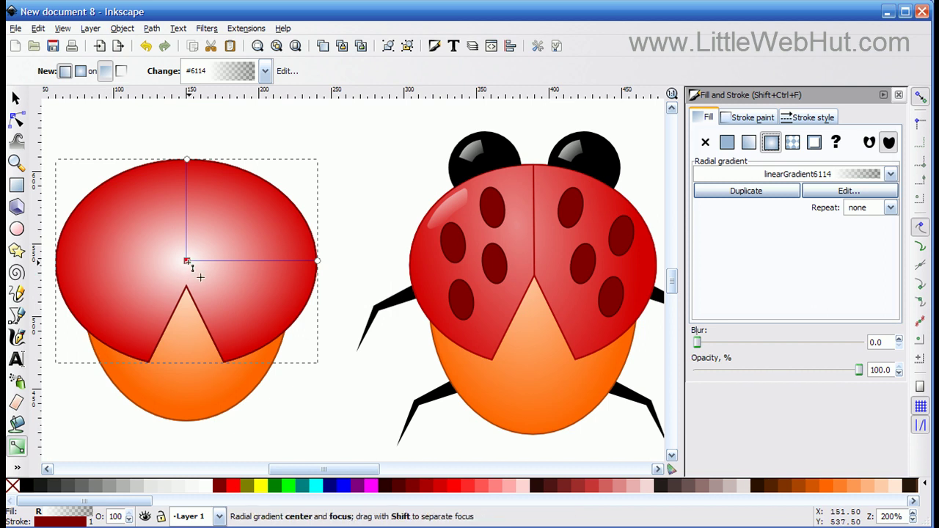
{"action": "left_click_drag", "start_coordinate": [189, 263], "coordinate": [188, 227]}
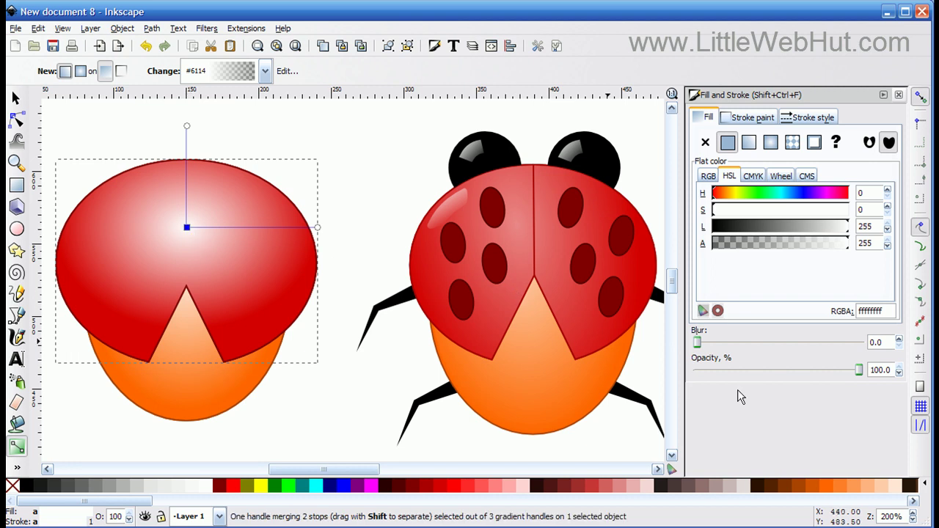
{"action": "double_click", "coordinate": [874, 369]}
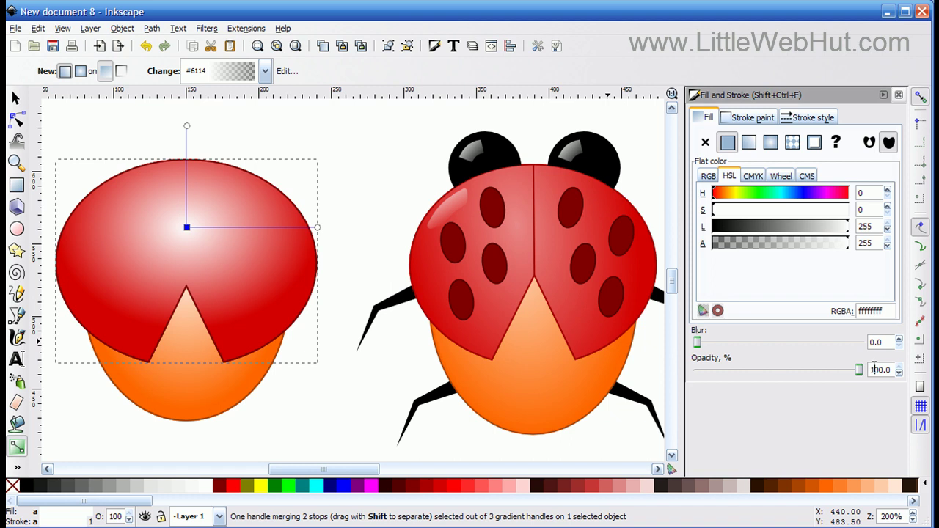
{"action": "type", "text": "75"}
{"action": "key", "text": "Return"}
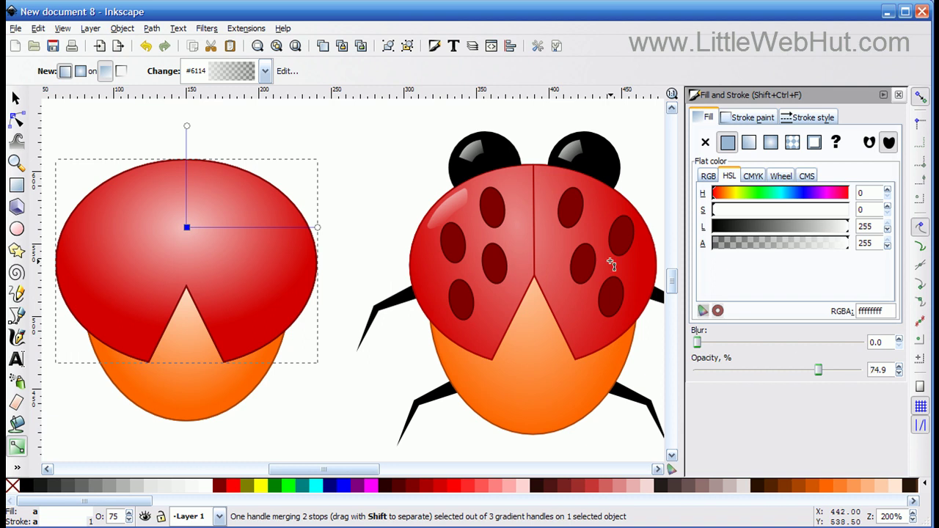
Step: Draw a straight vertical line about 86 px long from the wedge's tip to the top of the wings and set its stroke to #AA0000
{"action": "left_click", "coordinate": [17, 101]}
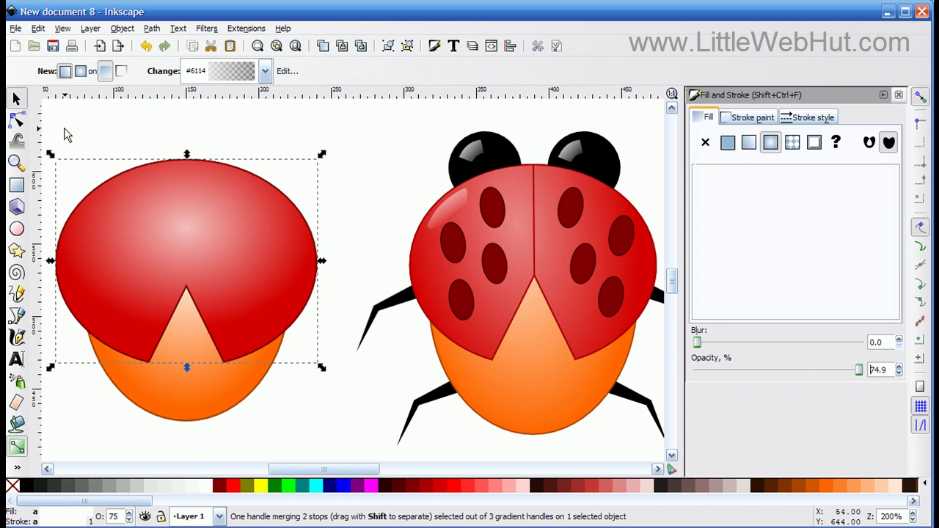
{"action": "left_click", "coordinate": [66, 121]}
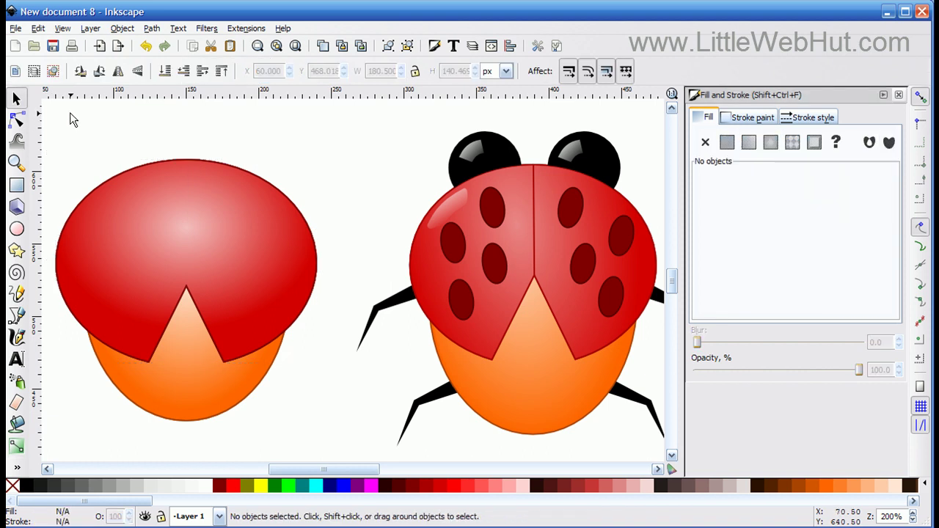
{"action": "left_click", "coordinate": [16, 294]}
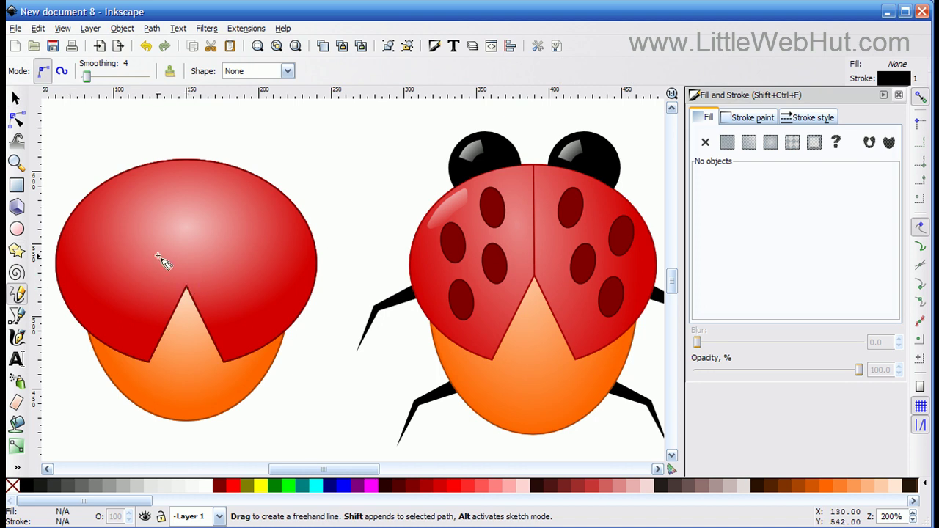
{"action": "left_click", "coordinate": [186, 286]}
{"action": "left_click", "coordinate": [186, 160]}
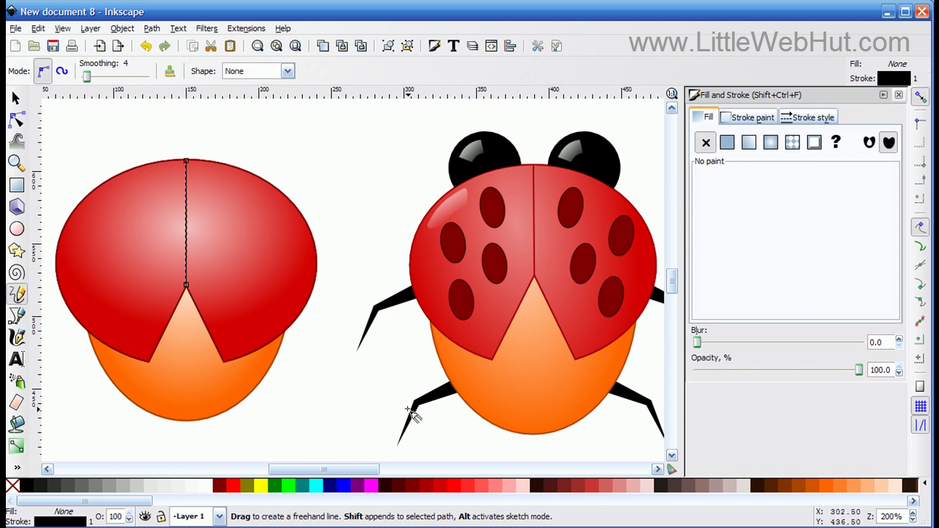
{"action": "left_click", "coordinate": [426, 483], "text": "shift"}
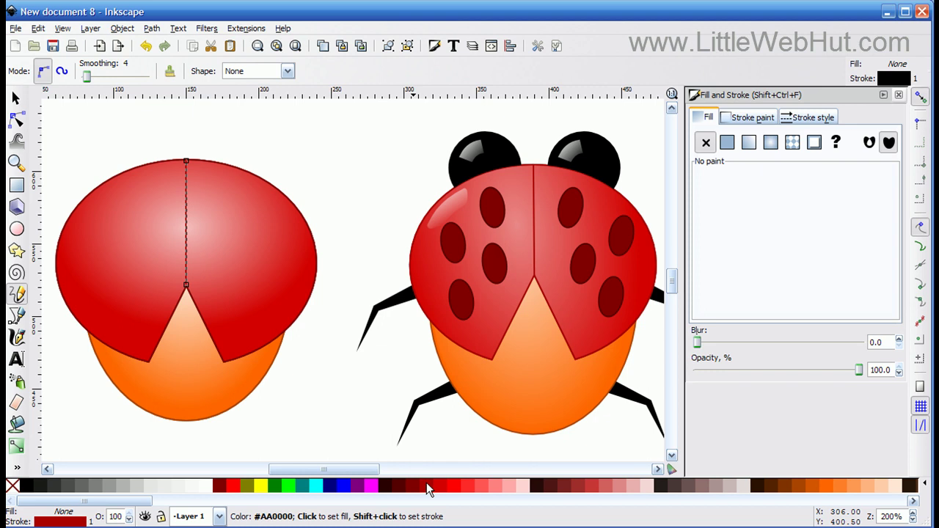
{"action": "left_click", "coordinate": [16, 97]}
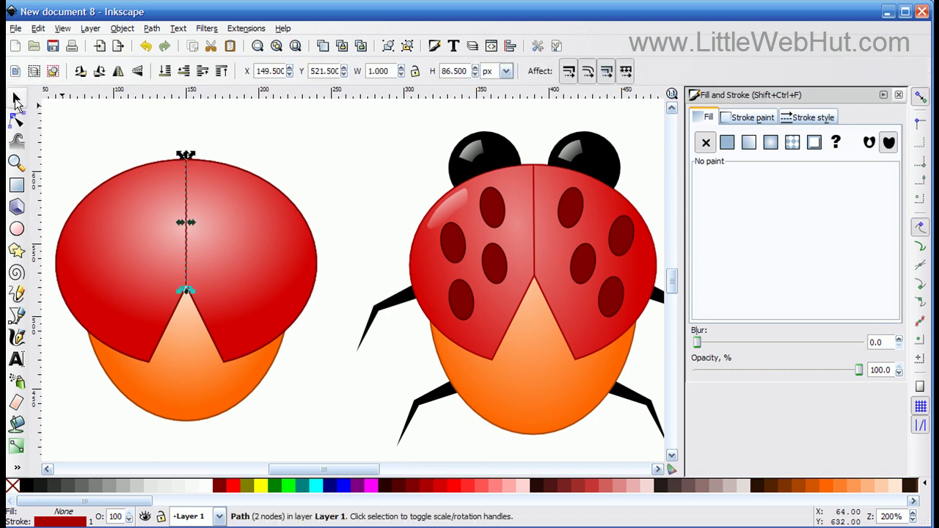
{"action": "left_click", "coordinate": [88, 137]}
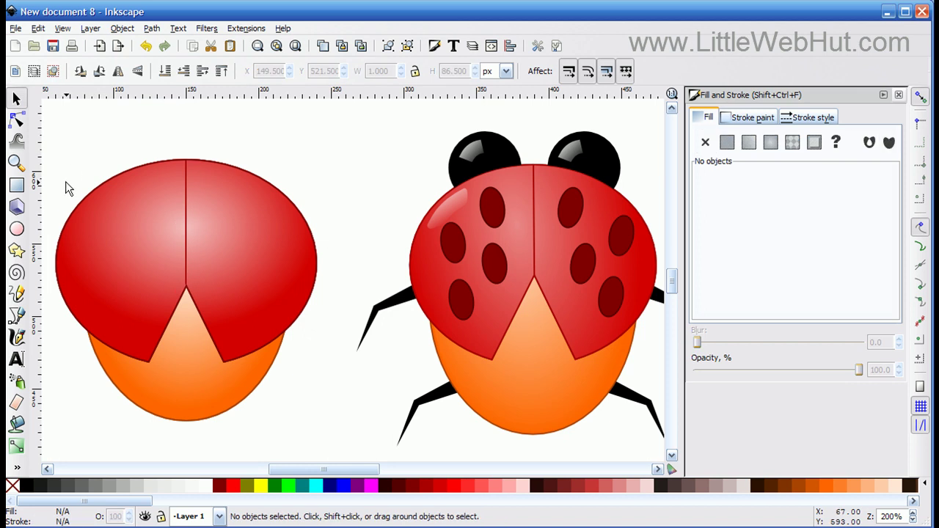
Step: Draw an ellipse spot about 17.5 × 28 px on the lower left wing with fill 782121 and stroke 280b0b
{"action": "left_click", "coordinate": [17, 230]}
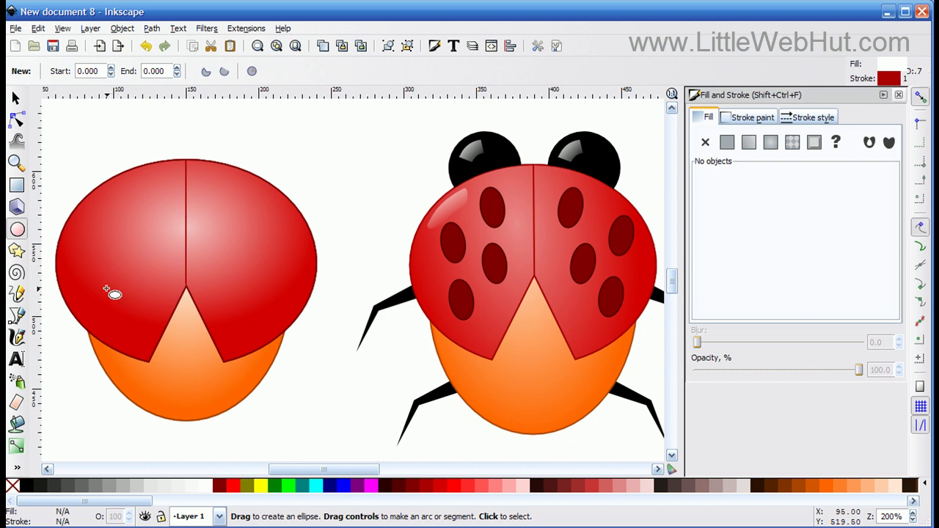
{"action": "left_click_drag", "start_coordinate": [109, 291], "coordinate": [132, 330]}
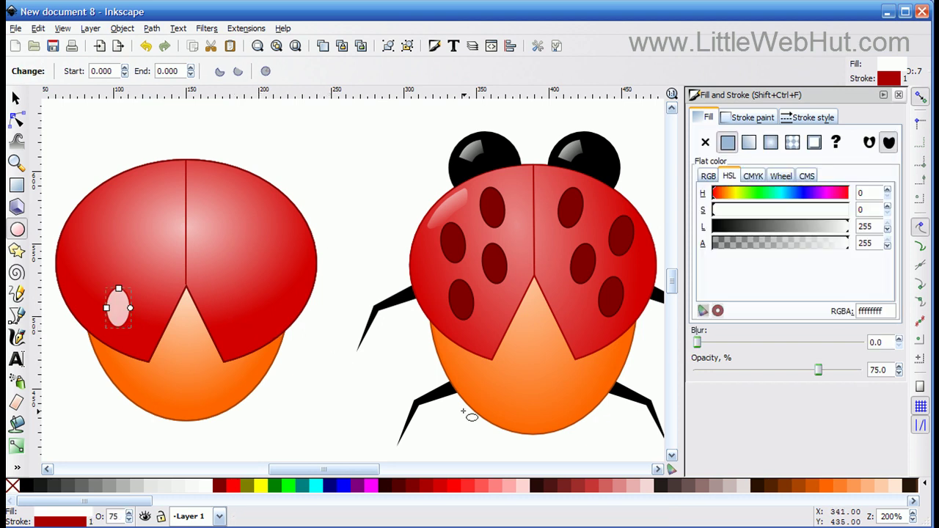
{"action": "left_click", "coordinate": [563, 482]}
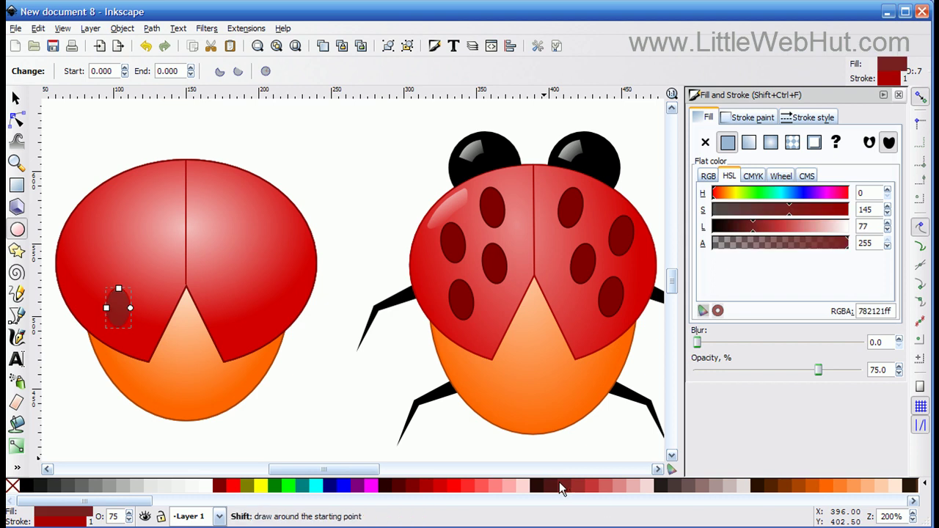
{"action": "left_click", "coordinate": [537, 487], "text": "shift"}
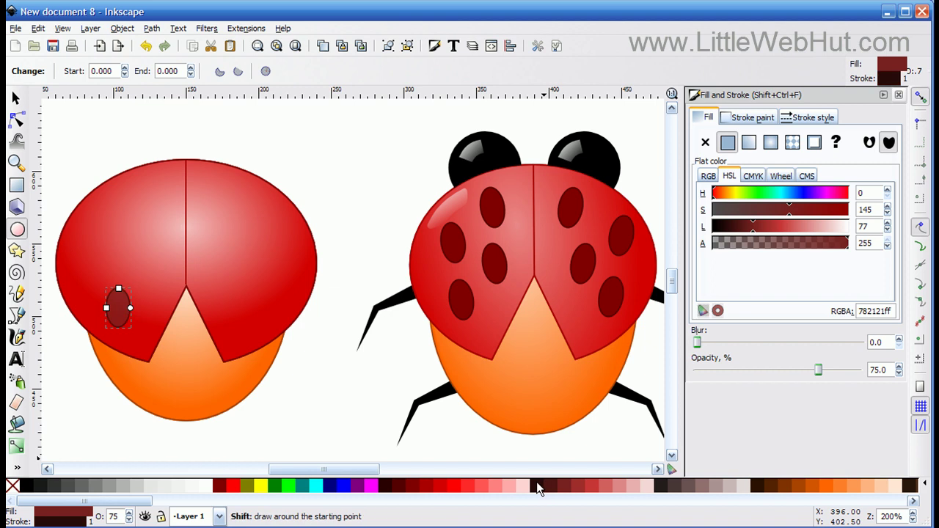
Step: Rotate the spot slightly counterclockwise so its upper end leans to the left
{"action": "left_click", "coordinate": [19, 101]}
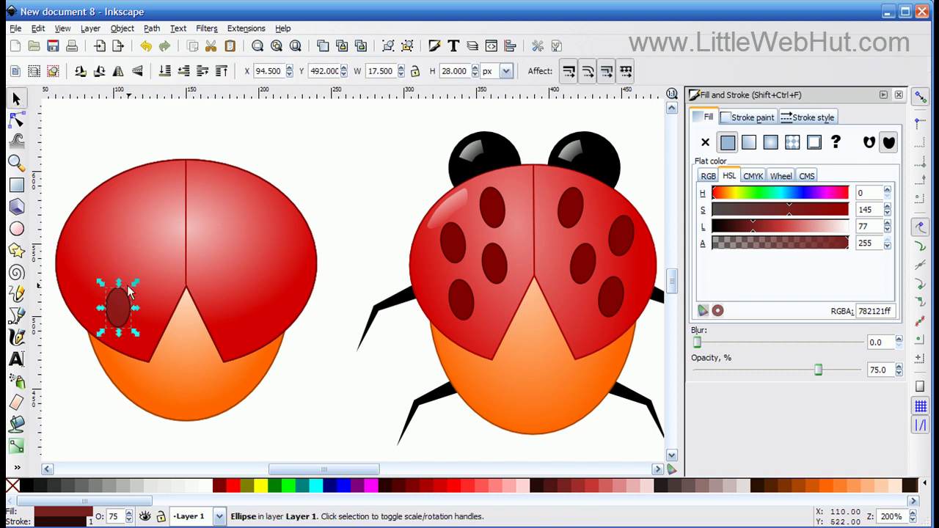
{"action": "left_click", "coordinate": [122, 312]}
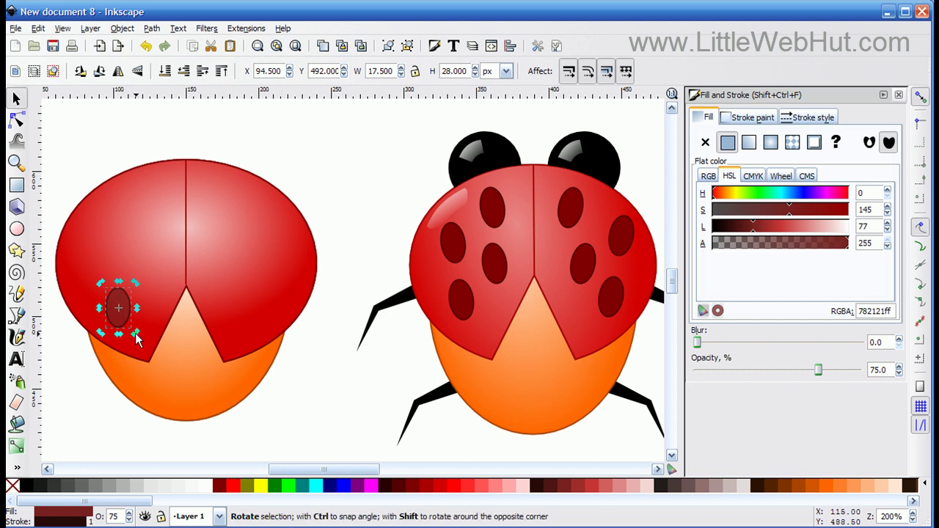
{"action": "mouse_move", "coordinate": [137, 333]}
{"action": "left_mouse_down"}
{"action": "mouse_move", "coordinate": [144, 324]}
{"action": "mouse_move", "coordinate": [134, 325]}
{"action": "left_mouse_up"}
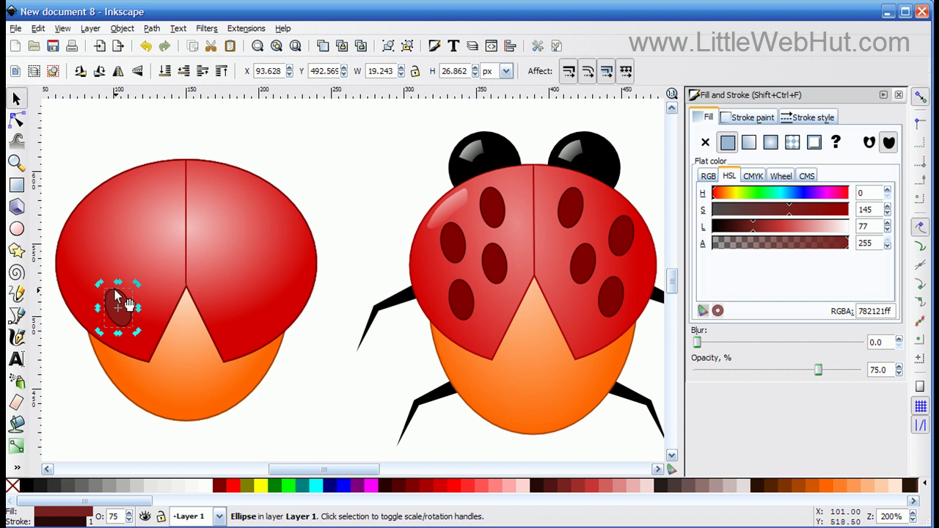
Step: Duplicate the tilted spot three times and spread the copies over the left wing to match the example's spot pattern
{"action": "key", "text": "ctrl"}
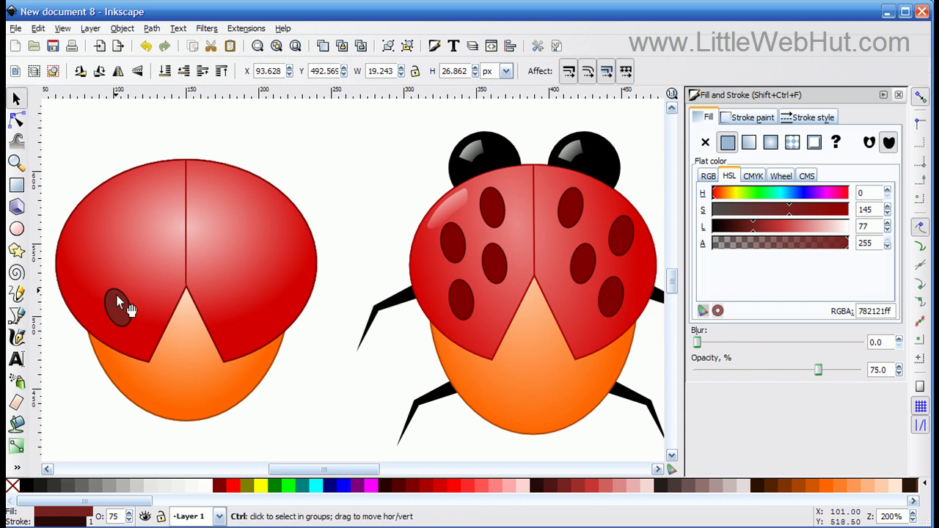
{"action": "key", "text": "ctrl+z"}
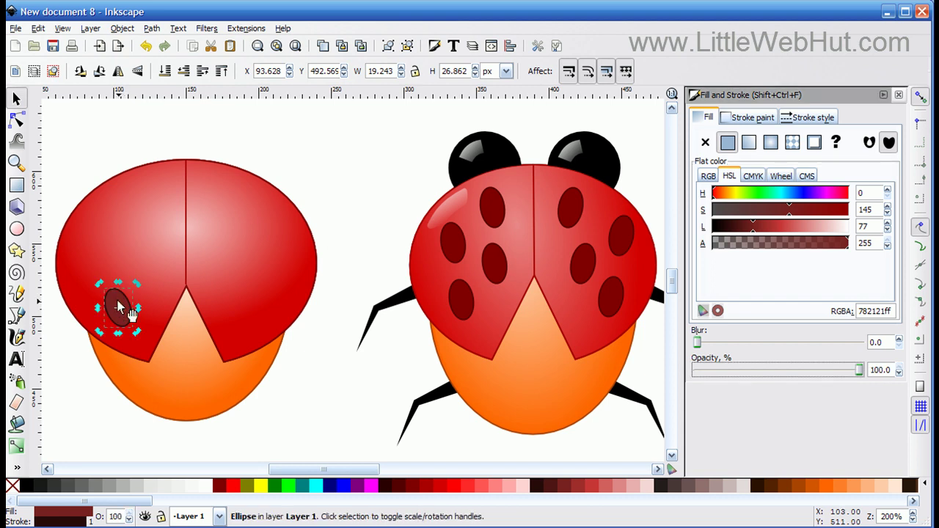
{"action": "key", "text": "ctrl+d"}
{"action": "left_click_drag", "start_coordinate": [126, 311], "coordinate": [153, 271]}
{"action": "left_click", "coordinate": [151, 270]}
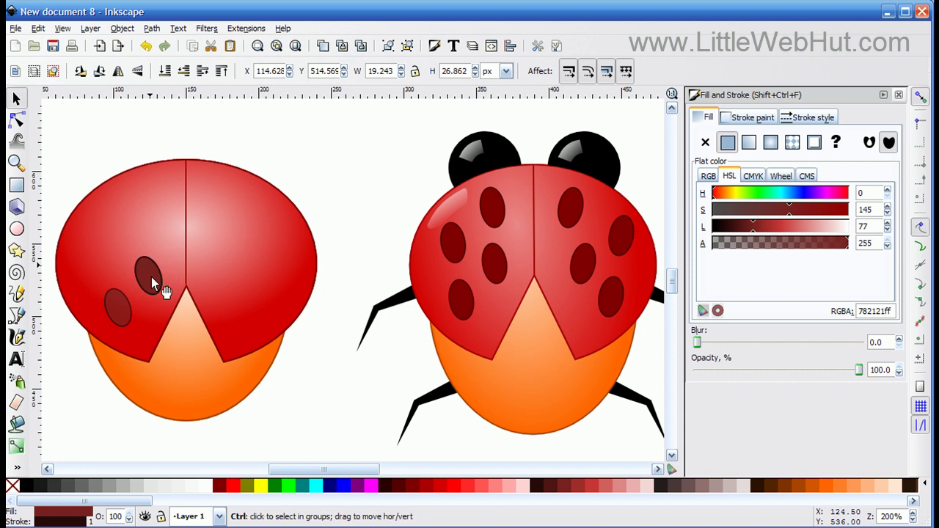
{"action": "key", "text": "ctrl+d"}
{"action": "left_click_drag", "start_coordinate": [150, 273], "coordinate": [144, 210]}
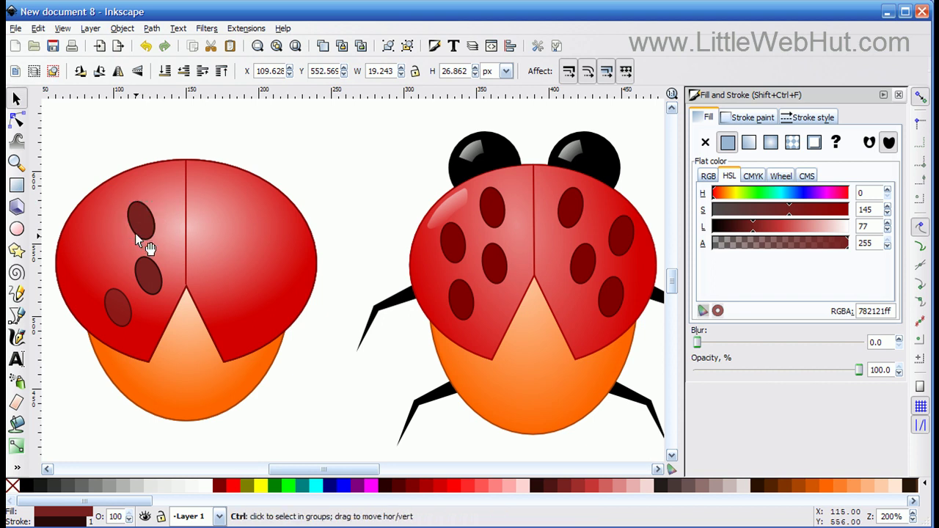
{"action": "left_click", "coordinate": [144, 226]}
{"action": "key", "text": "ctrl+d"}
{"action": "left_click_drag", "start_coordinate": [139, 215], "coordinate": [101, 229]}
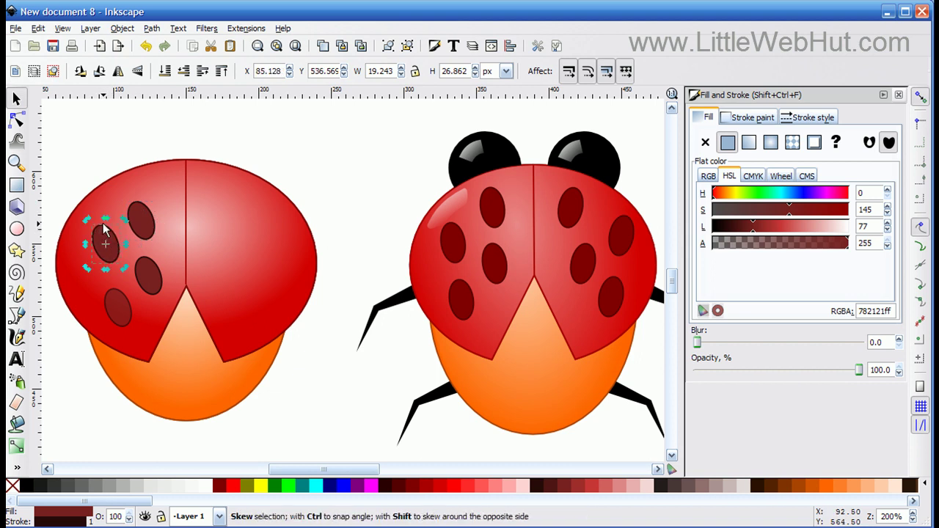
Step: Duplicate all four left-wing spots, move the copies straight across onto the right wing and flip them horizontally
{"action": "left_click", "coordinate": [137, 211], "text": "shift"}
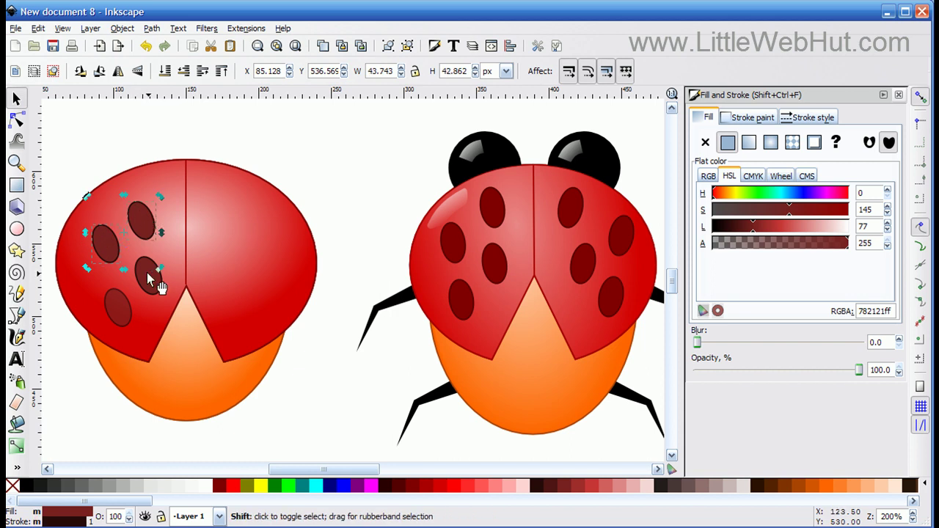
{"action": "left_click", "coordinate": [146, 273], "text": "shift"}
{"action": "left_click", "coordinate": [117, 314], "text": "shift"}
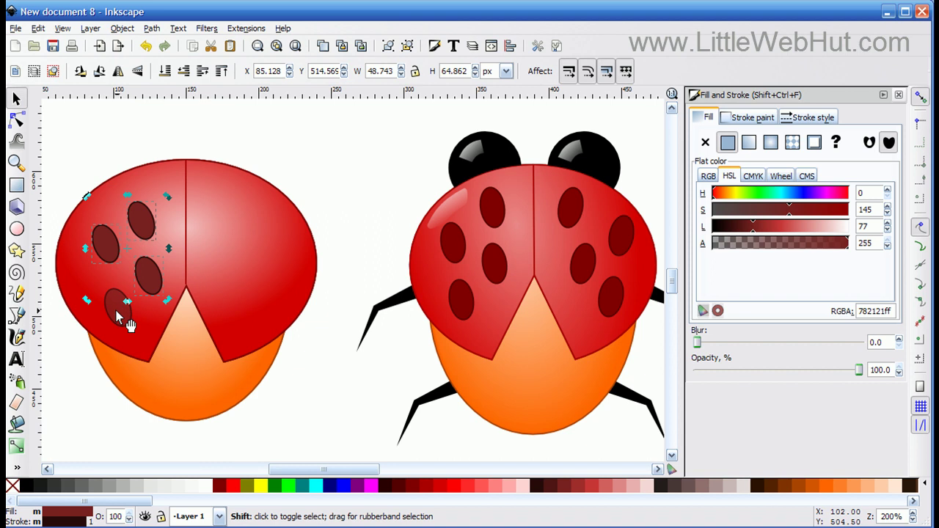
{"action": "left_click", "coordinate": [118, 314], "text": "shift"}
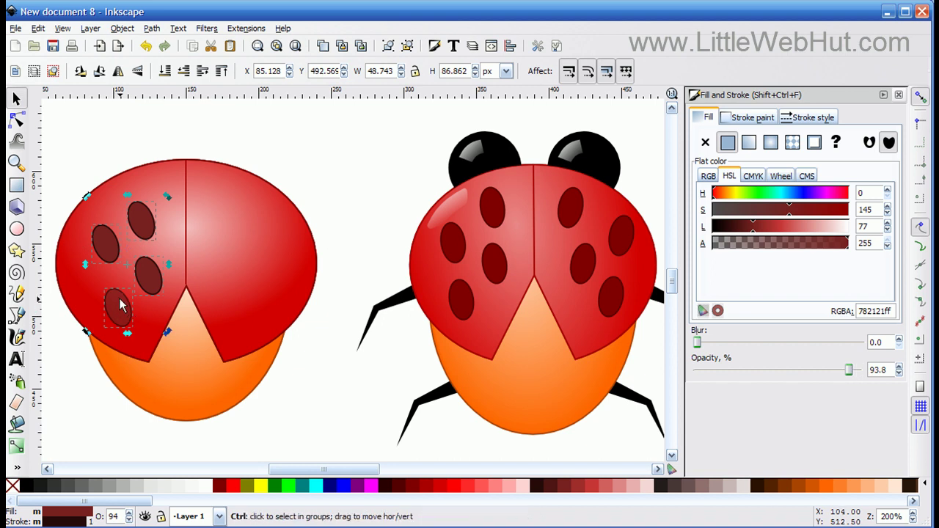
{"action": "left_click", "coordinate": [122, 307], "text": "shift"}
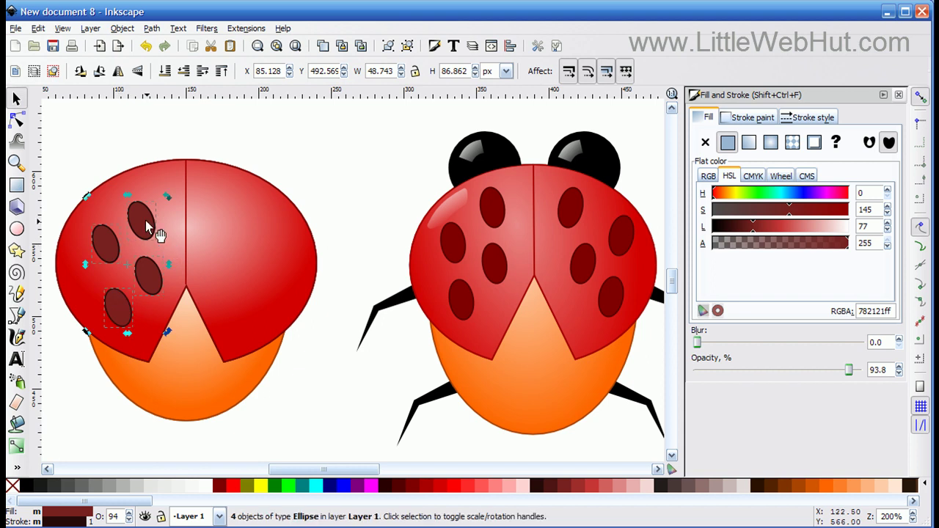
{"action": "left_click_drag", "start_coordinate": [146, 225], "coordinate": [270, 226]}
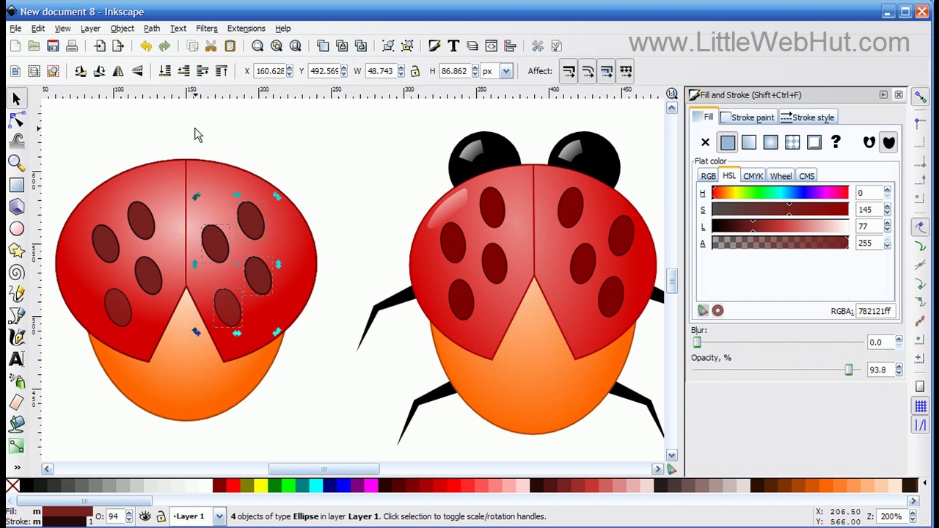
{"action": "left_click", "coordinate": [121, 73]}
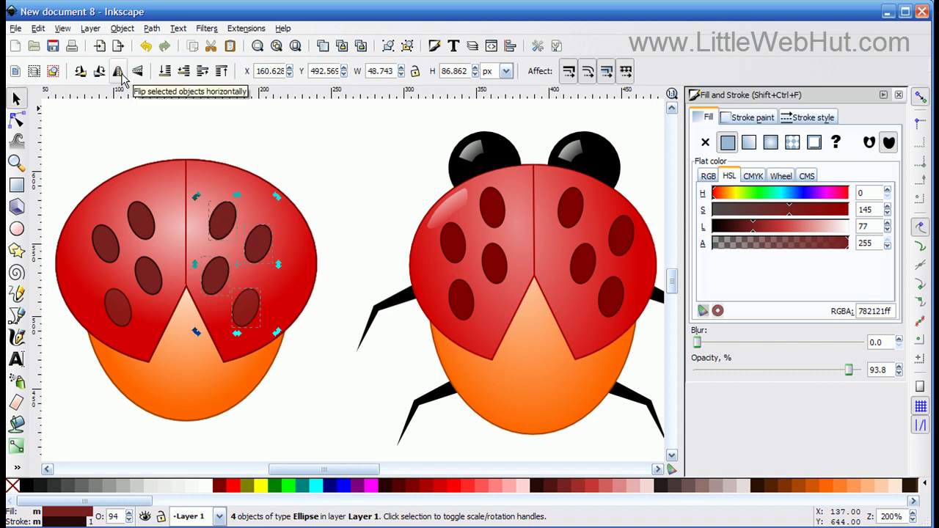
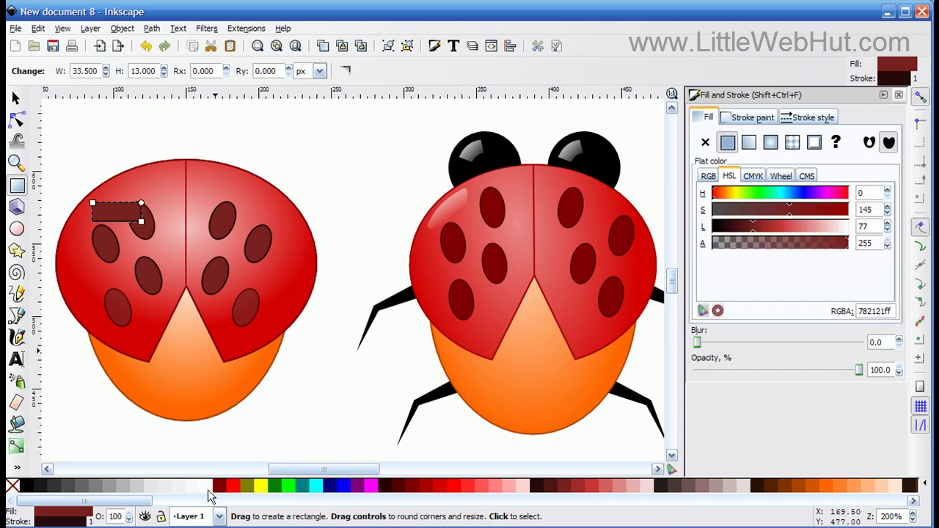
Step: Fill the small rectangle on the upper left wing with white and remove its stroke
{"action": "left_click", "coordinate": [208, 486]}
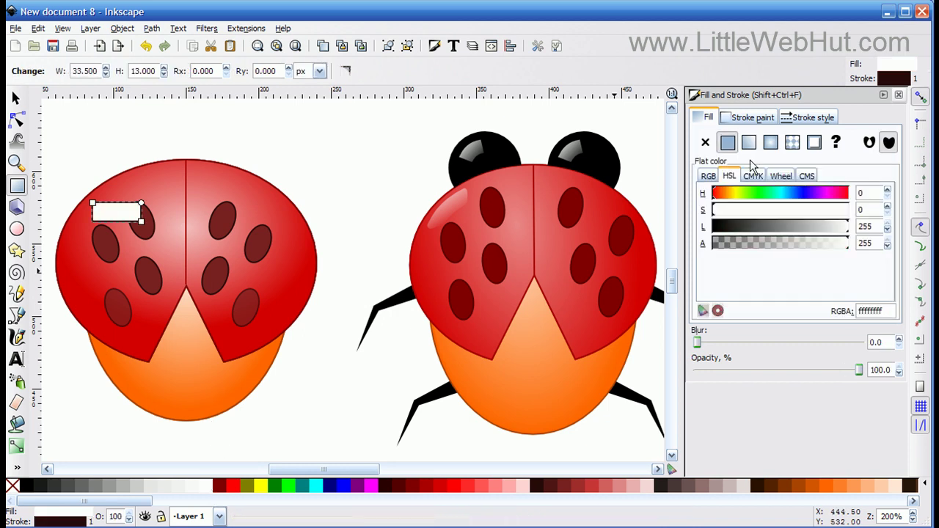
{"action": "left_click", "coordinate": [762, 119]}
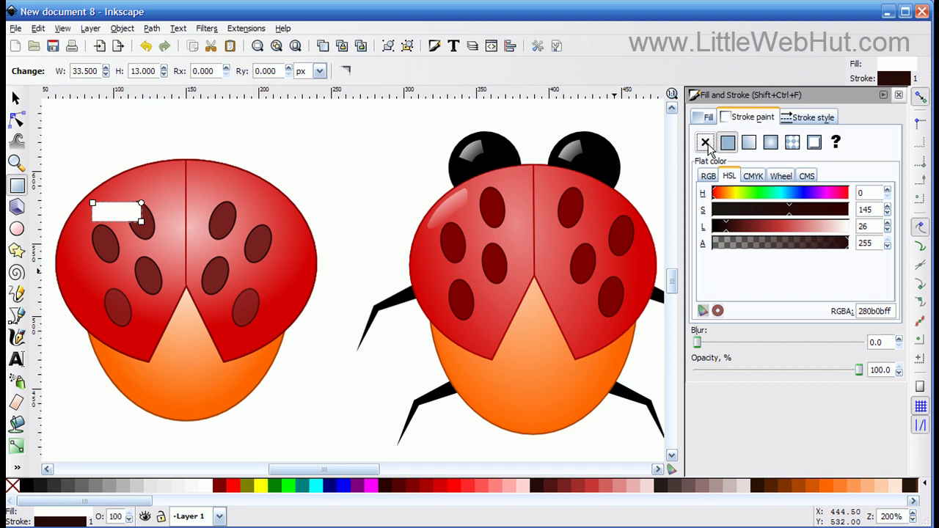
{"action": "left_click", "coordinate": [705, 143]}
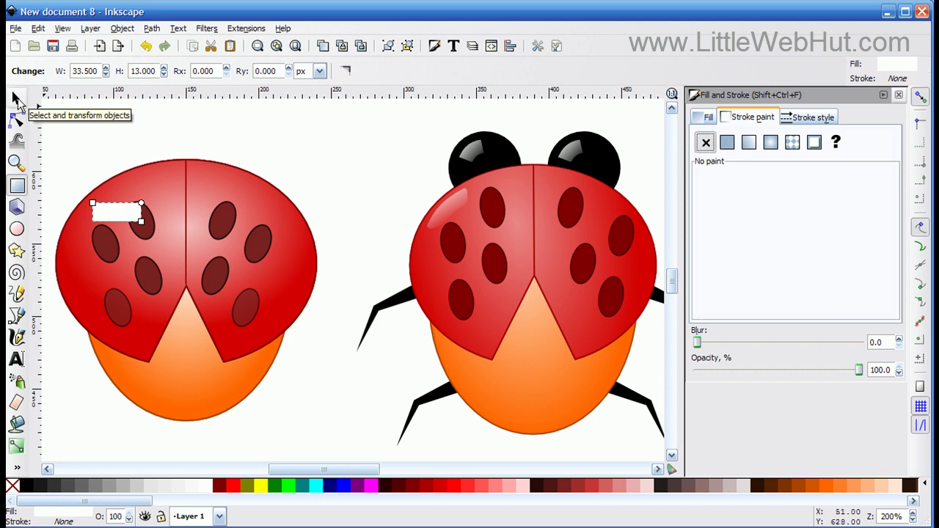
Step: Rotate the white rectangle counterclockwise to slope along the wing's upper left edge and convert it to a path
{"action": "key", "text": "F1"}
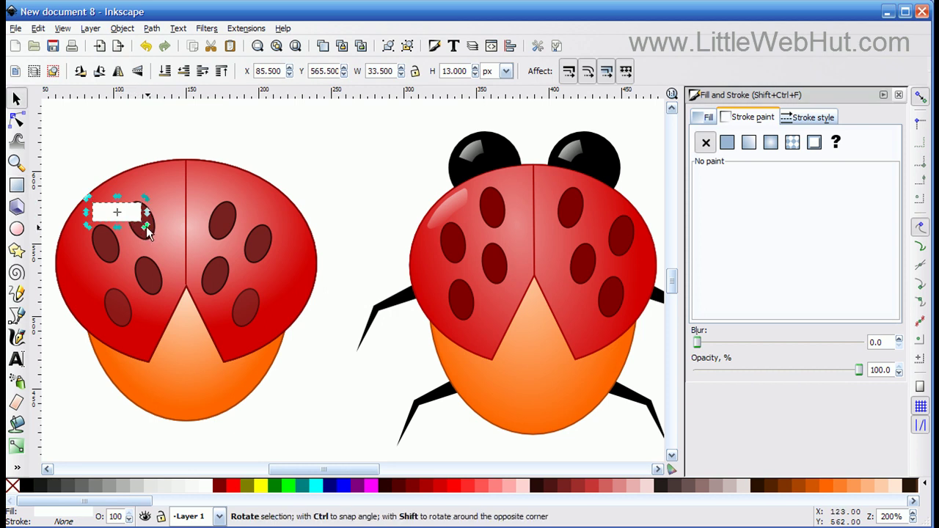
{"action": "left_click_drag", "start_coordinate": [149, 225], "coordinate": [137, 205]}
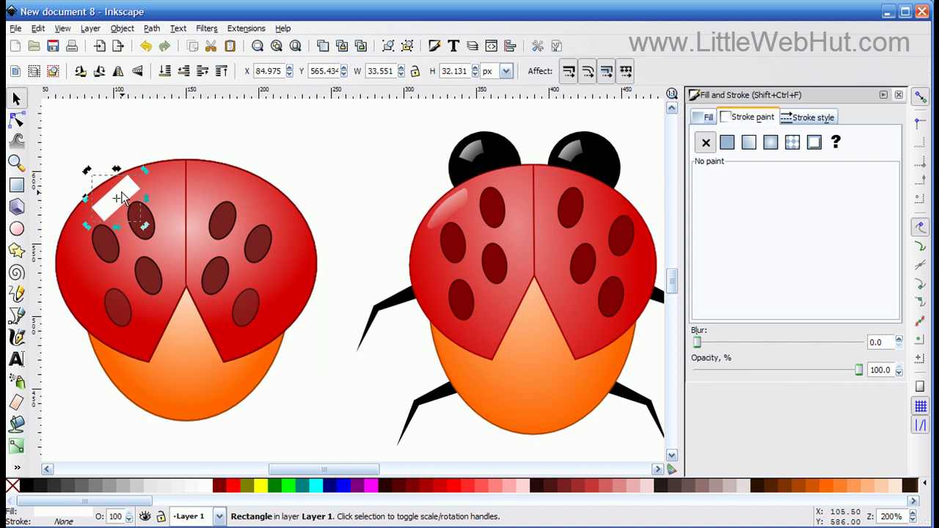
{"action": "left_click", "coordinate": [152, 28]}
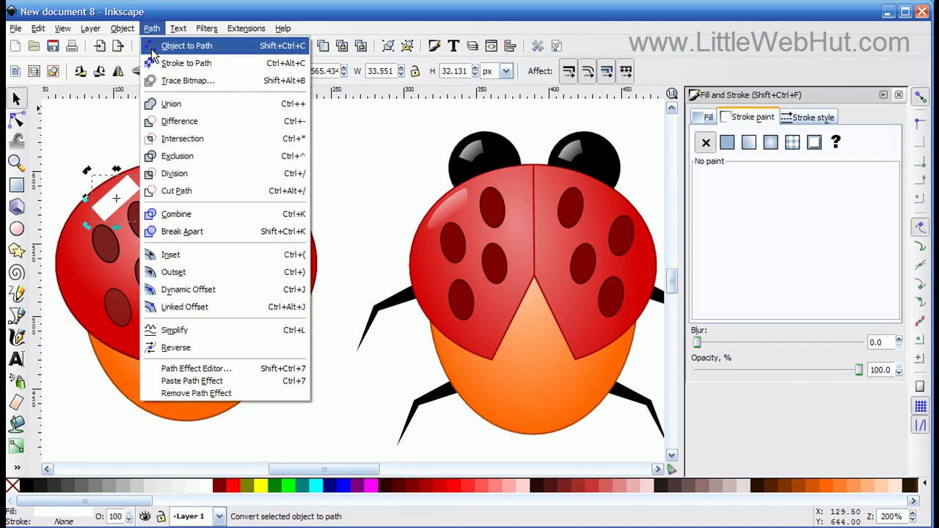
{"action": "left_click", "coordinate": [152, 48]}
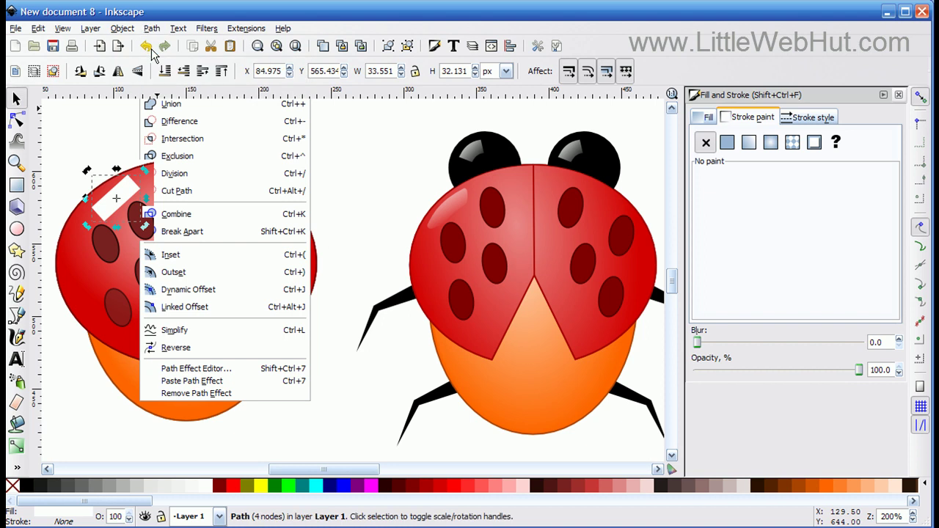
Step: Move the two inner corner nodes of the white highlight shape inward to taper its inner side
{"action": "left_click", "coordinate": [19, 122]}
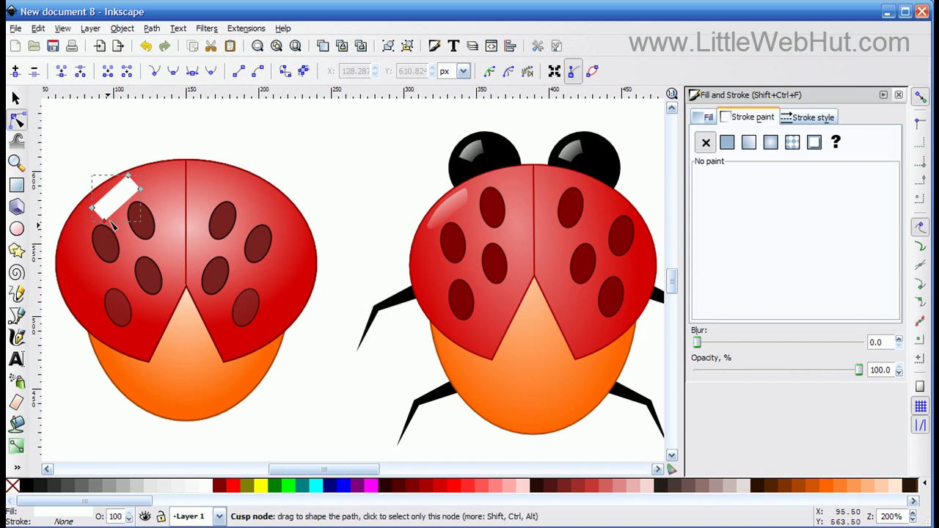
{"action": "left_click_drag", "start_coordinate": [111, 225], "coordinate": [110, 218]}
{"action": "left_click_drag", "start_coordinate": [142, 191], "coordinate": [139, 196]}
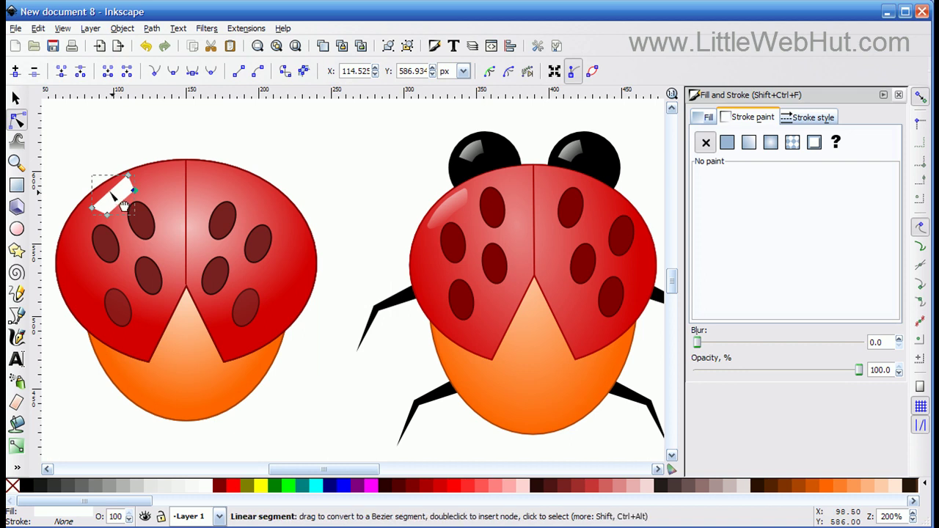
Step: Bend the white highlight's long sides into curves and round its corners using the Tweak tool in push mode, width 3 and force 20
{"action": "left_click_drag", "start_coordinate": [110, 192], "coordinate": [108, 192]}
{"action": "left_click", "coordinate": [131, 213]}
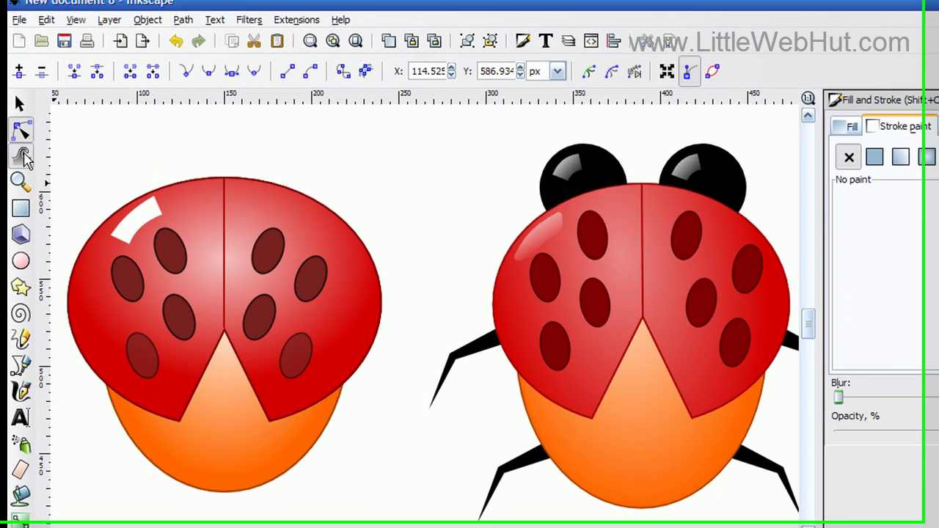
{"action": "left_click", "coordinate": [20, 144]}
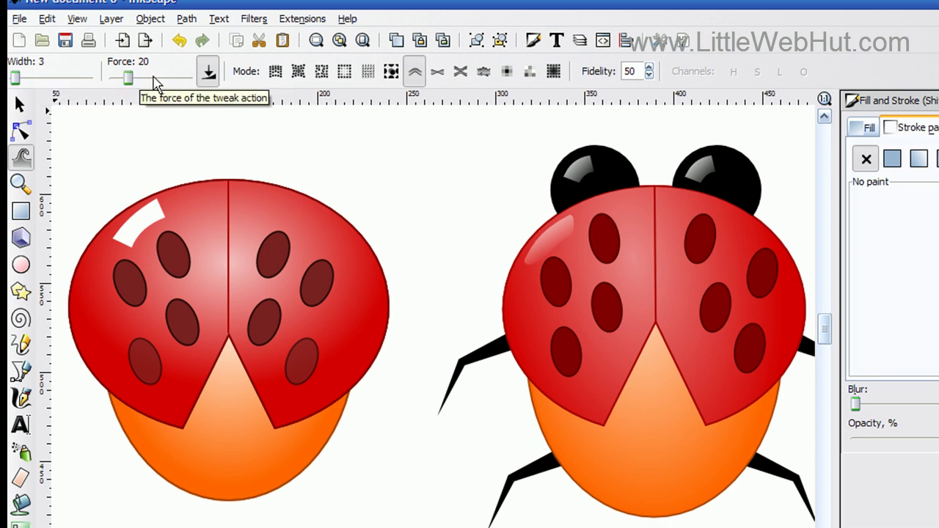
{"action": "left_click", "coordinate": [415, 72]}
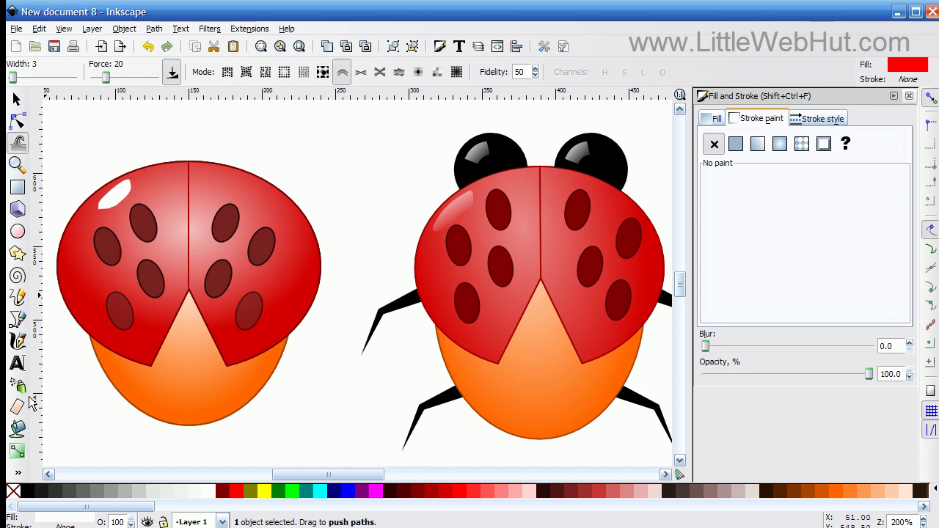
Step: Fade the wing highlight with a vertical linear gradient from opaque white just above the wing edge to transparent at the highlight's lower edge
{"action": "left_click", "coordinate": [18, 451]}
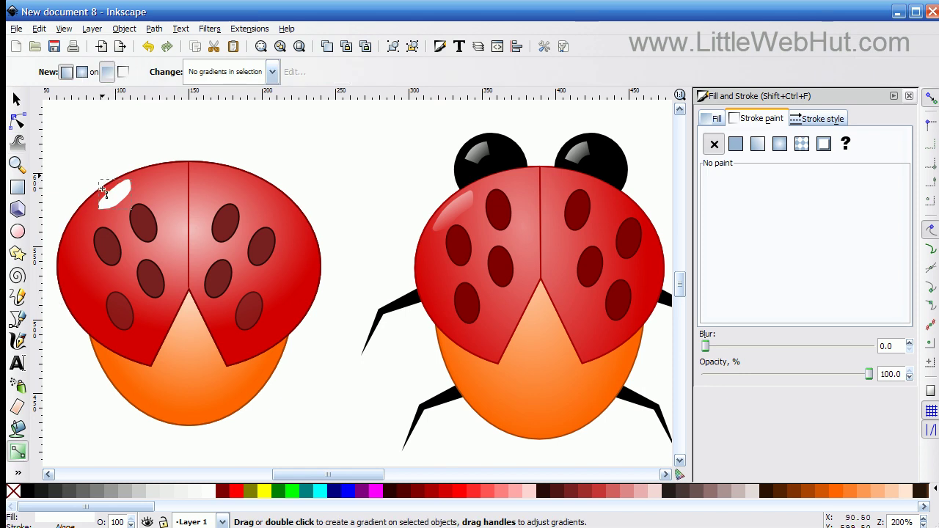
{"action": "left_click_drag", "start_coordinate": [101, 172], "coordinate": [112, 213]}
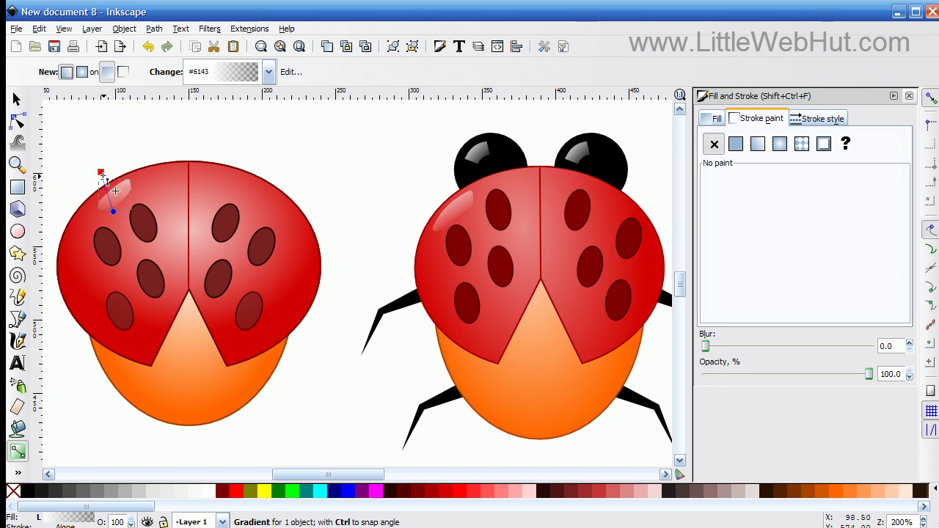
{"action": "left_click", "coordinate": [101, 172]}
{"action": "left_click_drag", "start_coordinate": [107, 171], "coordinate": [110, 170]}
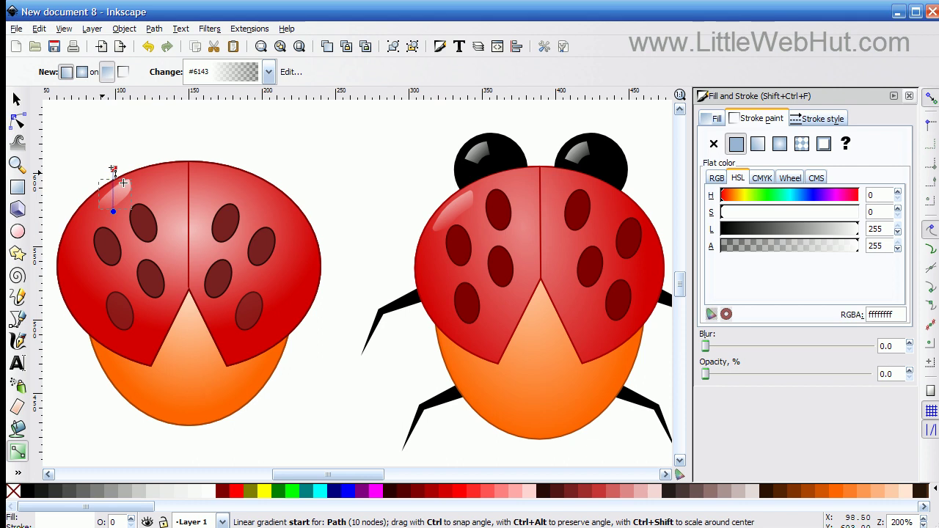
{"action": "left_click", "coordinate": [113, 170]}
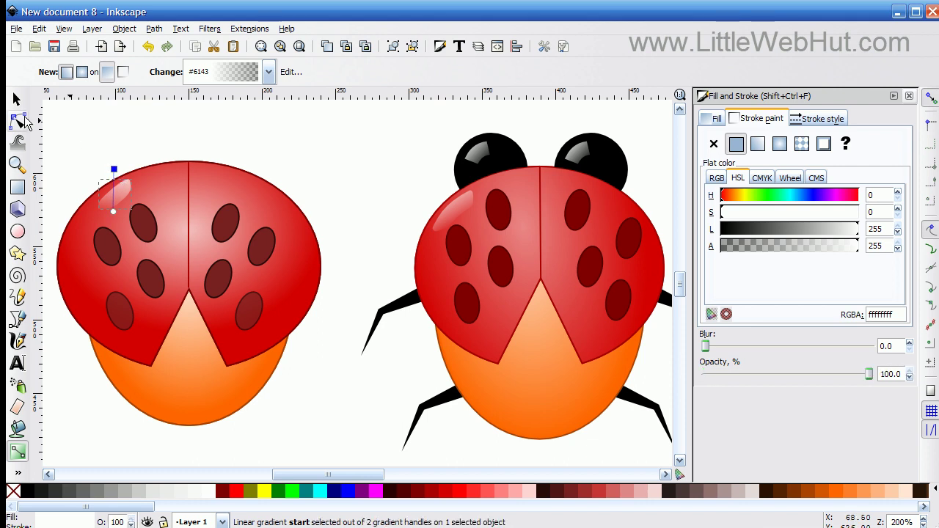
{"action": "left_click", "coordinate": [18, 100]}
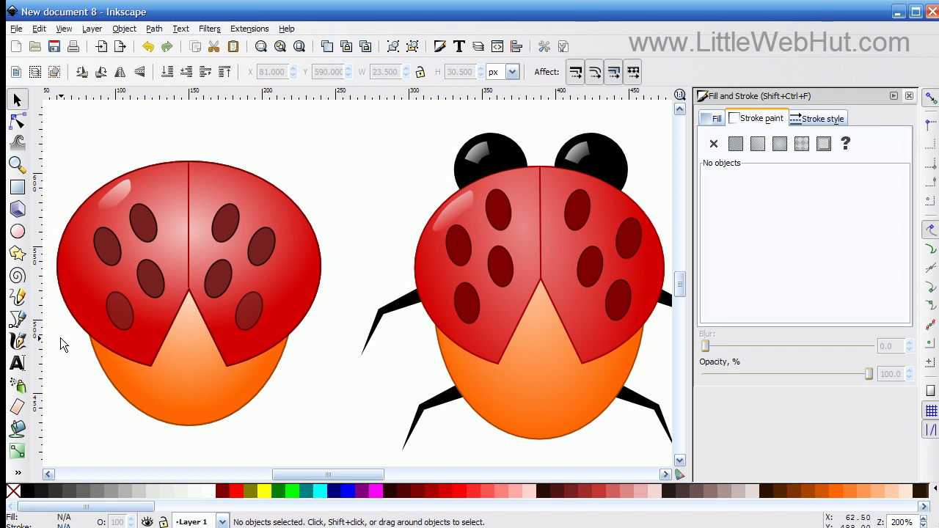
Step: Draw a black circle about 46 px in diameter, without stroke, over the upper left wing and deselect it
{"action": "left_click", "coordinate": [18, 232]}
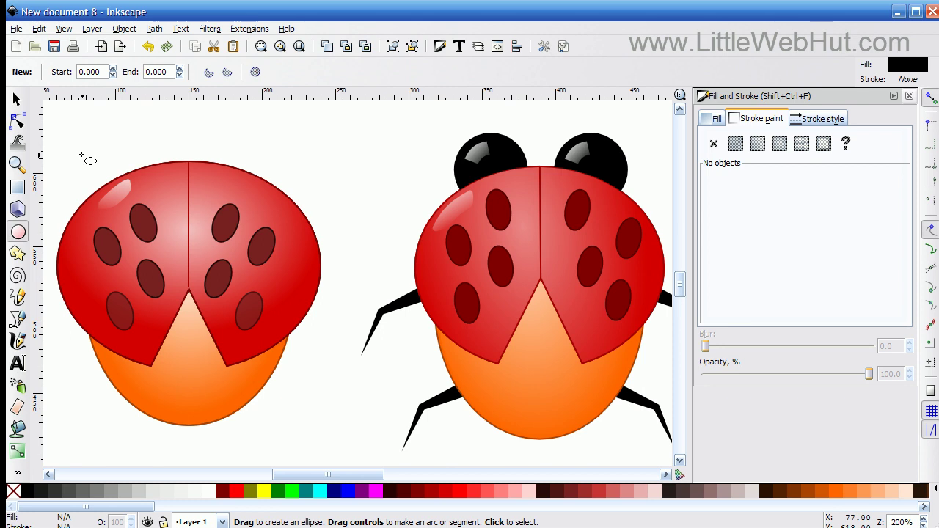
{"action": "left_click_drag", "start_coordinate": [83, 156], "coordinate": [151, 221]}
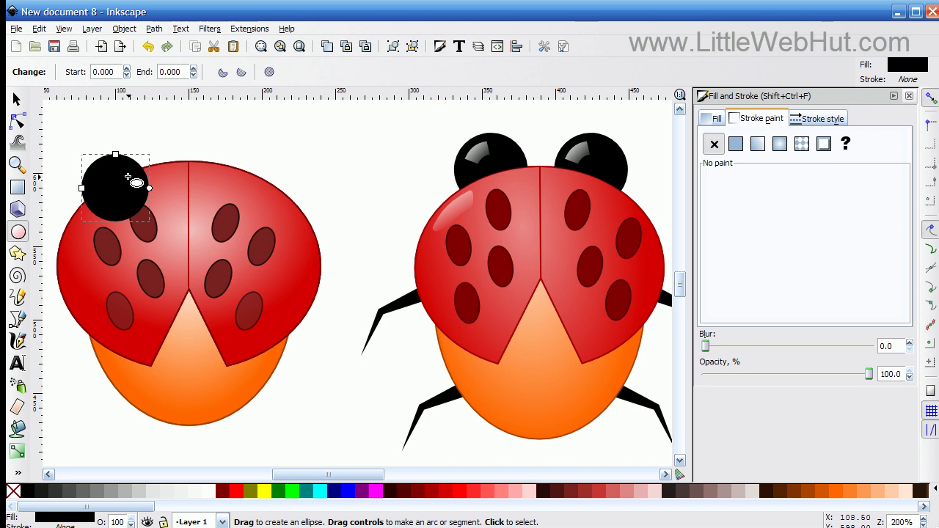
{"action": "key", "text": "Escape"}
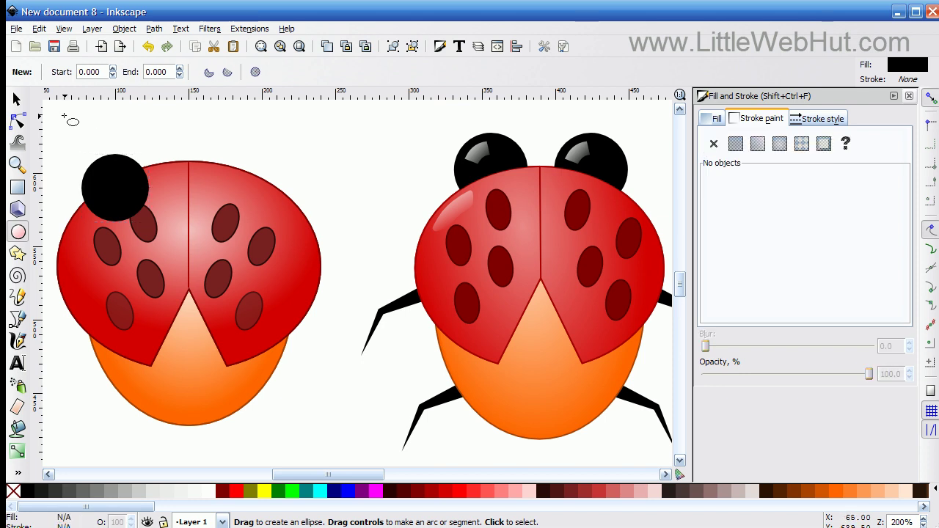
Step: Draw a white rectangle about 21.5 by 9.5 px, without stroke, in the upper part of the black circle
{"action": "left_click", "coordinate": [213, 493]}
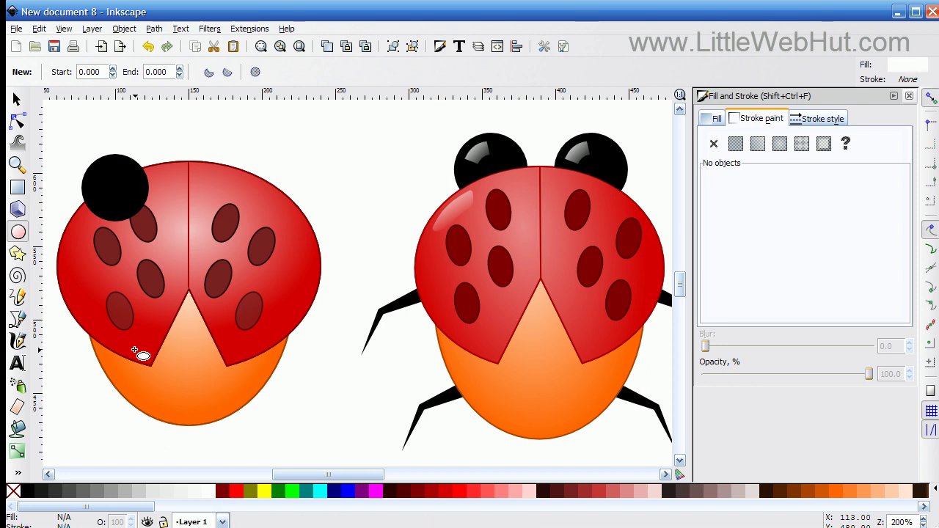
{"action": "left_click", "coordinate": [18, 187]}
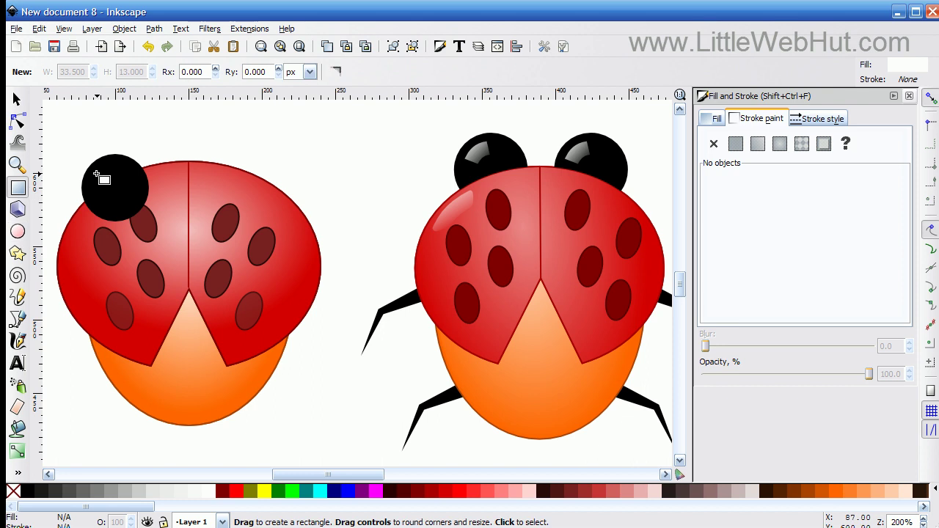
{"action": "left_click_drag", "start_coordinate": [96, 175], "coordinate": [154, 197]}
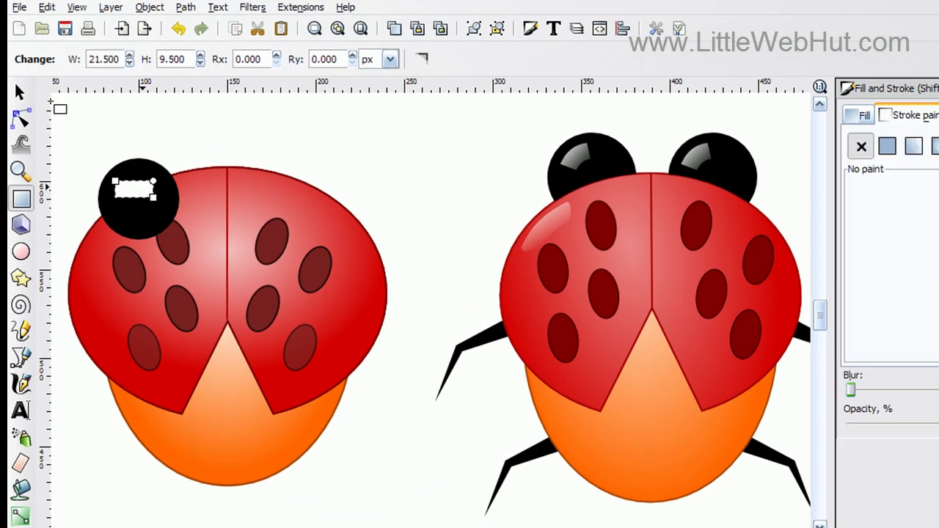
Step: Rotate the white rectangle counterclockwise to slope along the black circle's upper left edge and convert it to a path
{"action": "left_click", "coordinate": [19, 92]}
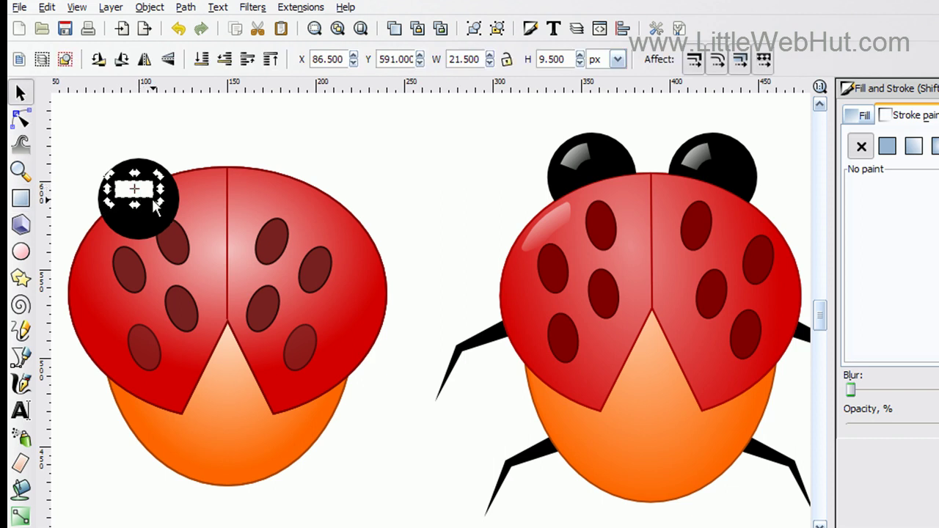
{"action": "left_click", "coordinate": [151, 199]}
{"action": "left_click_drag", "start_coordinate": [159, 203], "coordinate": [132, 177]}
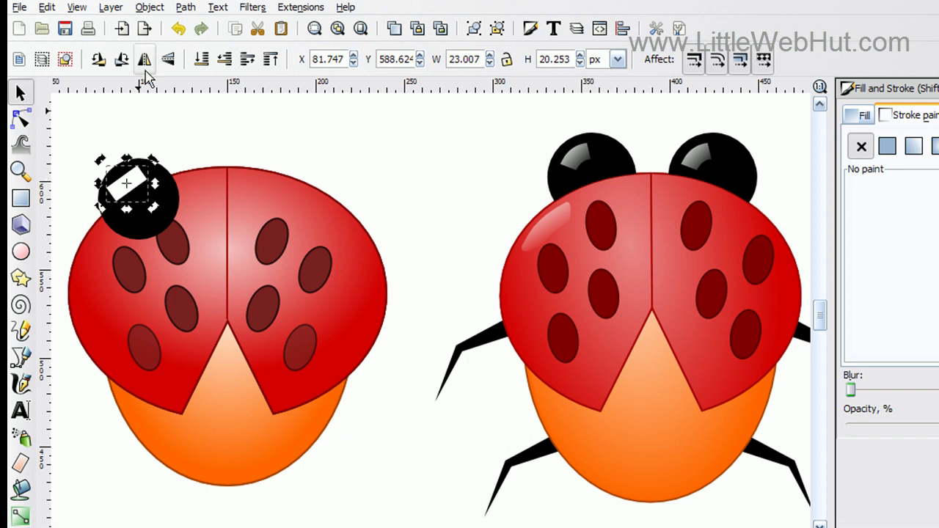
{"action": "left_click", "coordinate": [183, 8]}
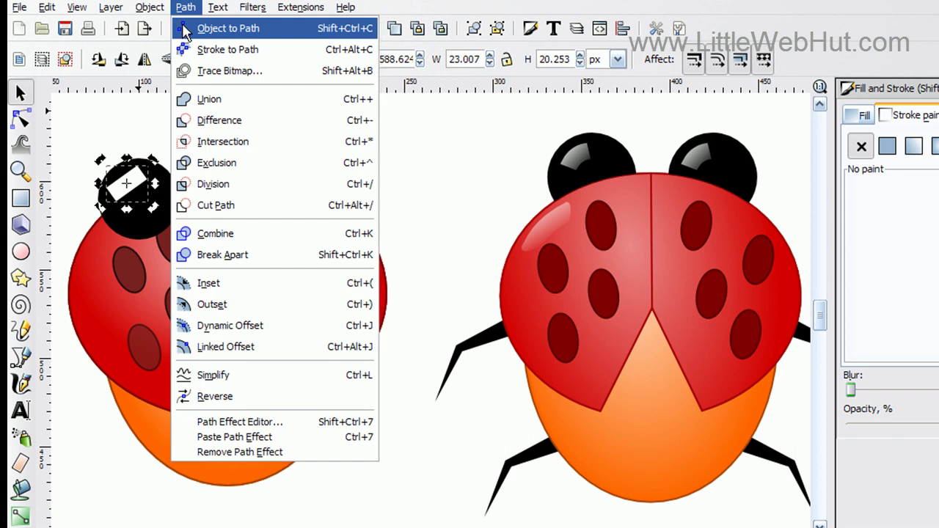
{"action": "left_click", "coordinate": [184, 29]}
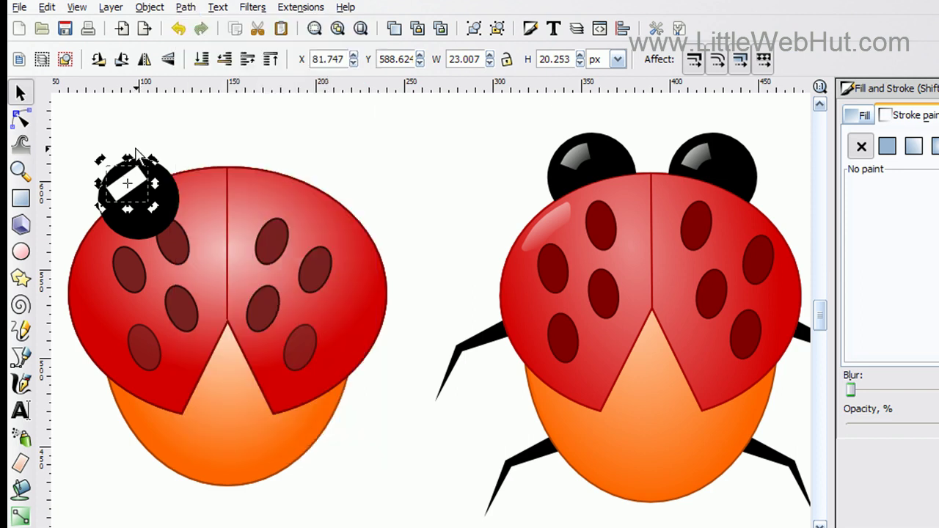
Step: Move the eye highlight's two inner corner nodes inward and bend both long sides into curves following the circle's outline
{"action": "left_click", "coordinate": [28, 120]}
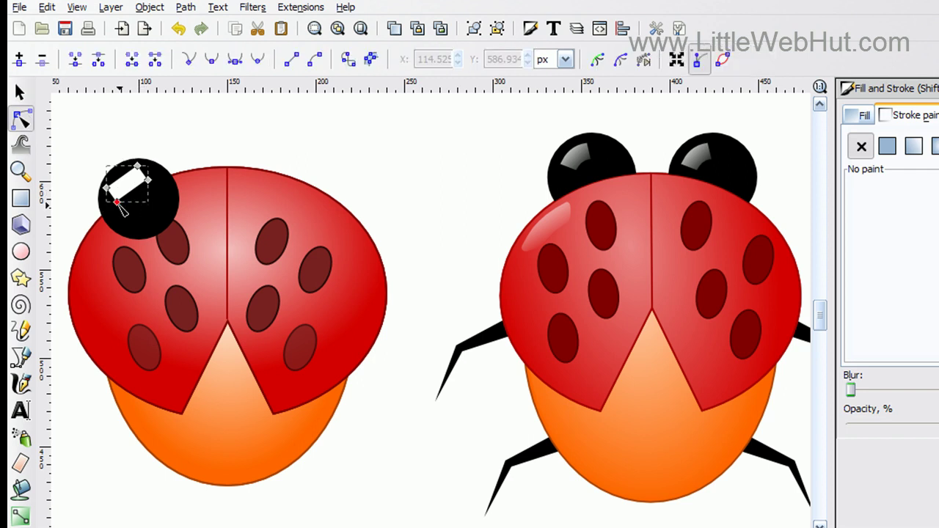
{"action": "left_click", "coordinate": [118, 201]}
{"action": "left_click", "coordinate": [147, 181]}
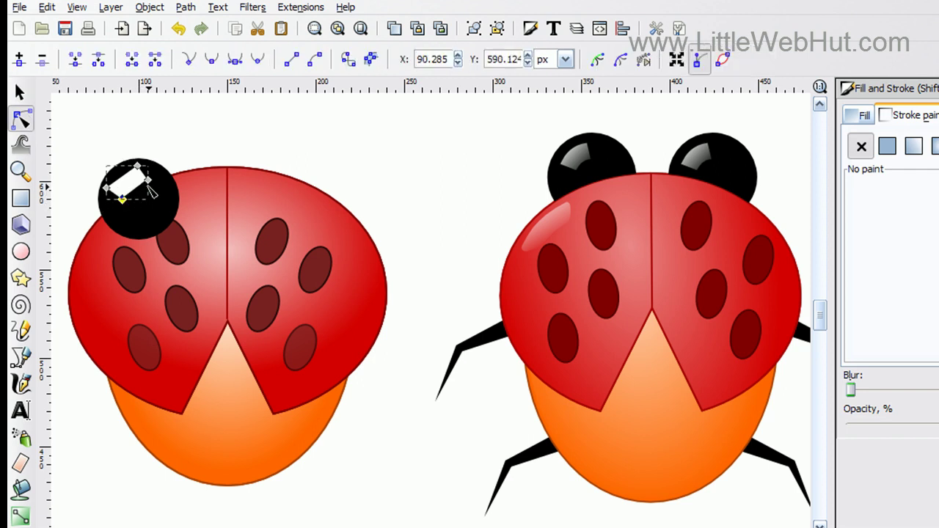
{"action": "left_click_drag", "start_coordinate": [148, 182], "coordinate": [141, 186]}
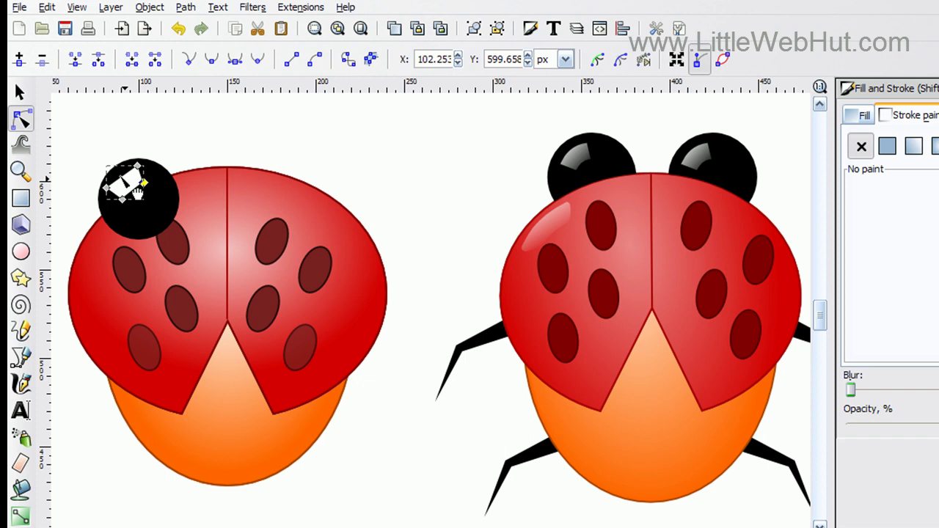
{"action": "left_click_drag", "start_coordinate": [139, 194], "coordinate": [128, 190]}
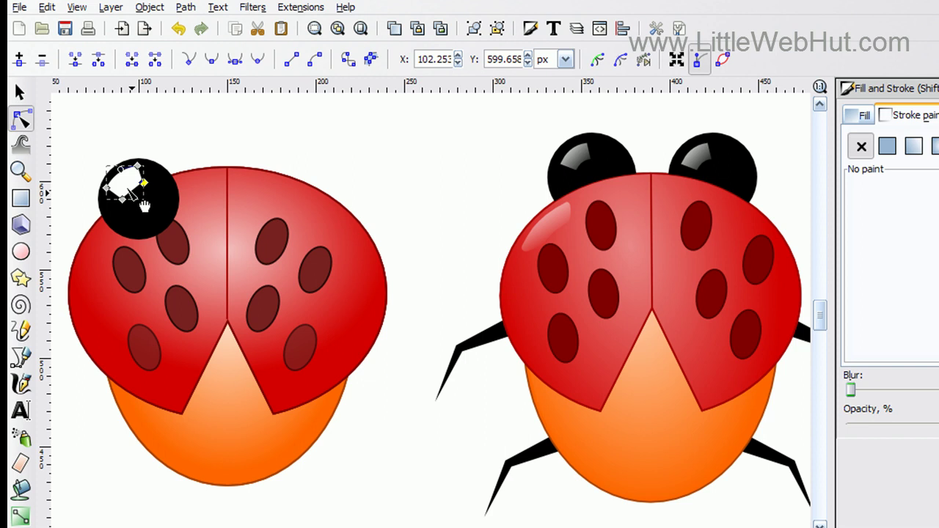
{"action": "left_click_drag", "start_coordinate": [144, 206], "coordinate": [142, 205]}
Step: Fade the eye highlight with a diagonal linear gradient from opaque white at the circle's upper left edge to transparent toward its centre
{"action": "left_click", "coordinate": [19, 517]}
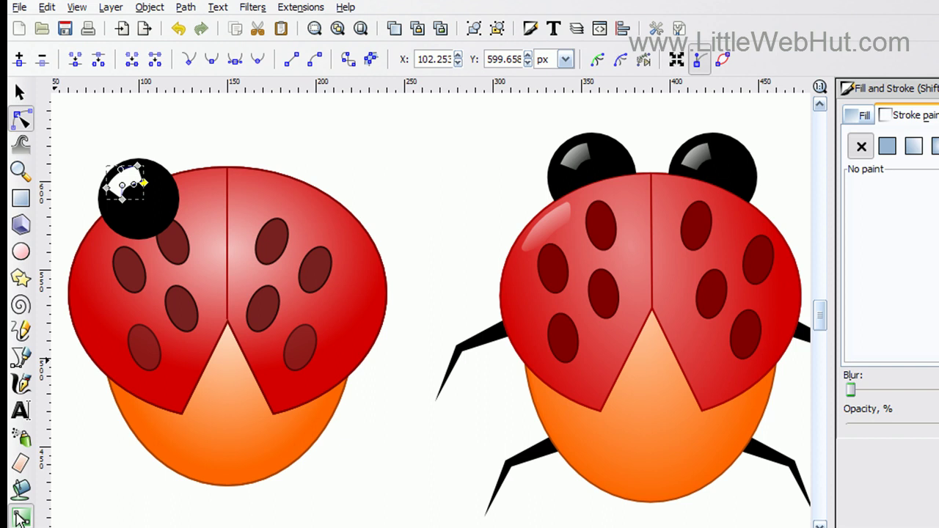
{"action": "left_click_drag", "start_coordinate": [111, 174], "coordinate": [129, 188]}
{"action": "left_click", "coordinate": [107, 162]}
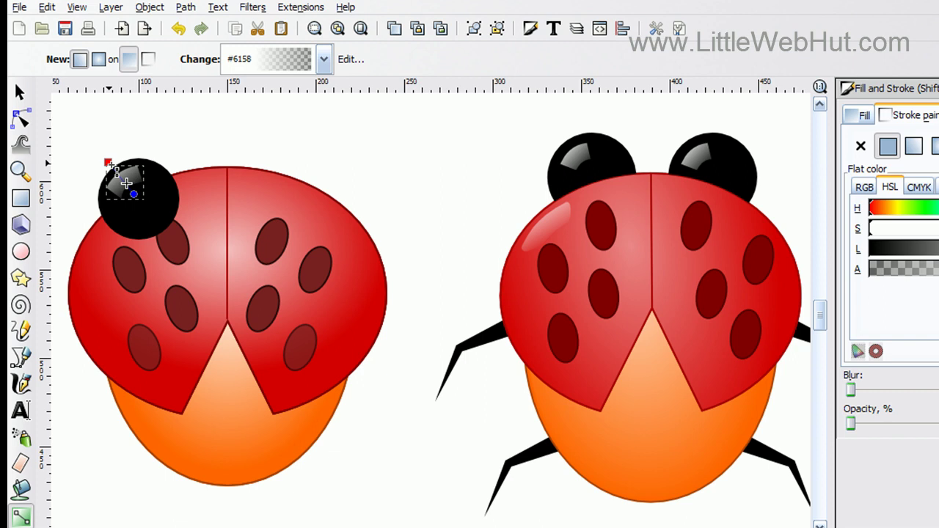
{"action": "left_click", "coordinate": [109, 162]}
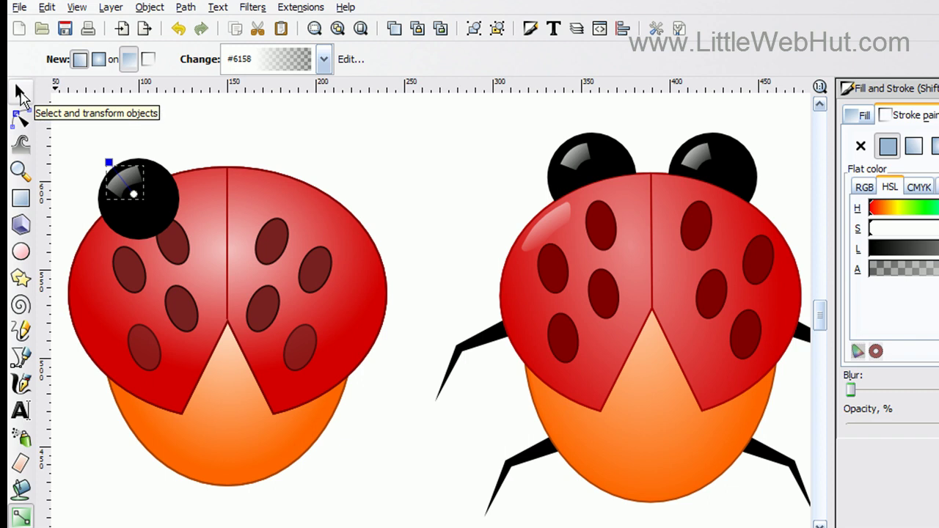
Step: Group the eye highlight with the black circle
{"action": "left_click", "coordinate": [20, 94]}
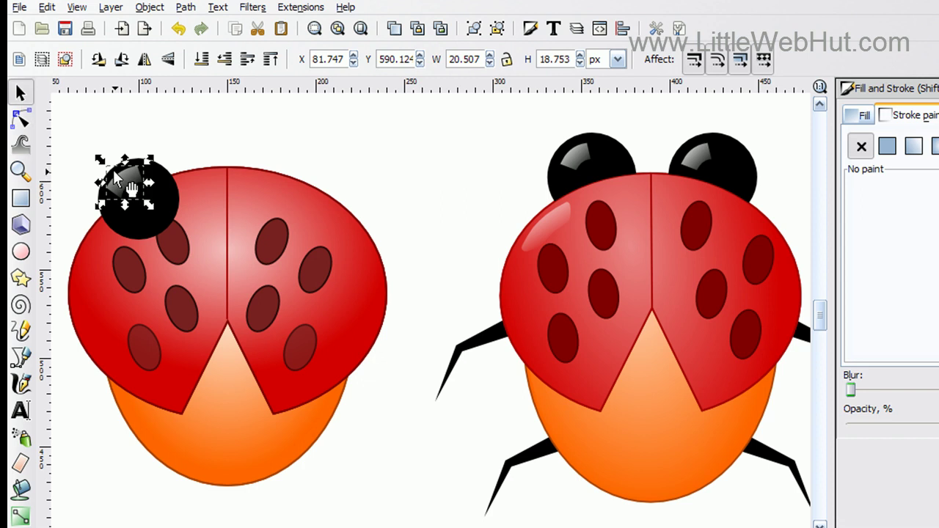
{"action": "left_click", "coordinate": [168, 194]}
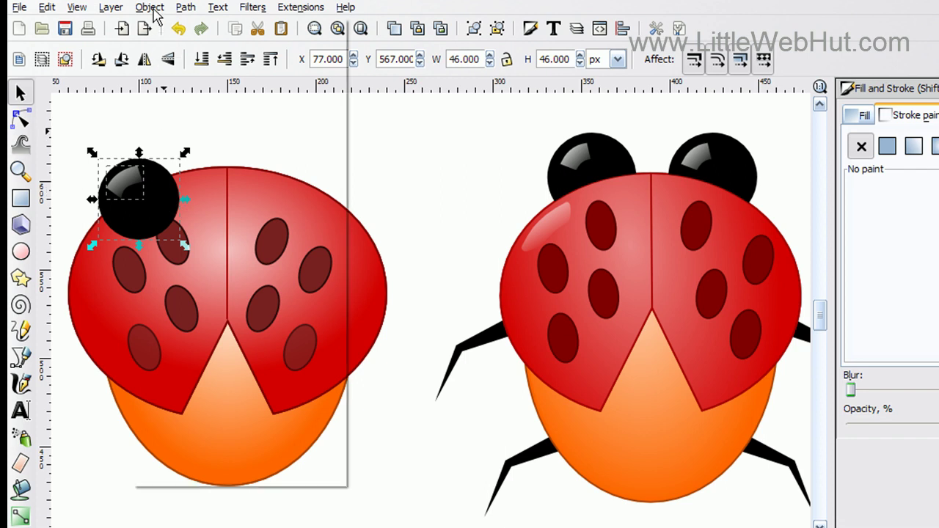
{"action": "left_click", "coordinate": [151, 8]}
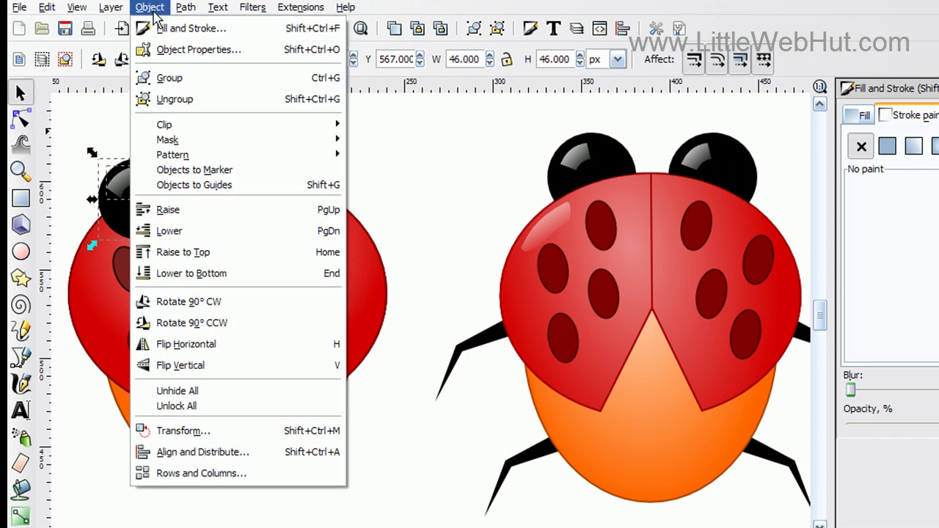
{"action": "left_click", "coordinate": [159, 79]}
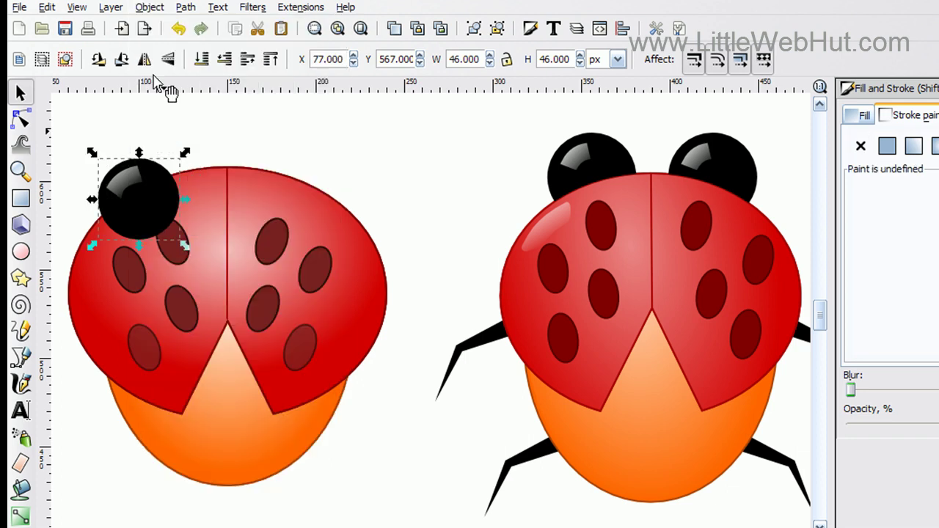
Step: Move the eye group up onto the left wing's top edge, at X 90.5 and Y 588 px, and lower it to the bottom
{"action": "left_click_drag", "start_coordinate": [155, 204], "coordinate": [183, 163]}
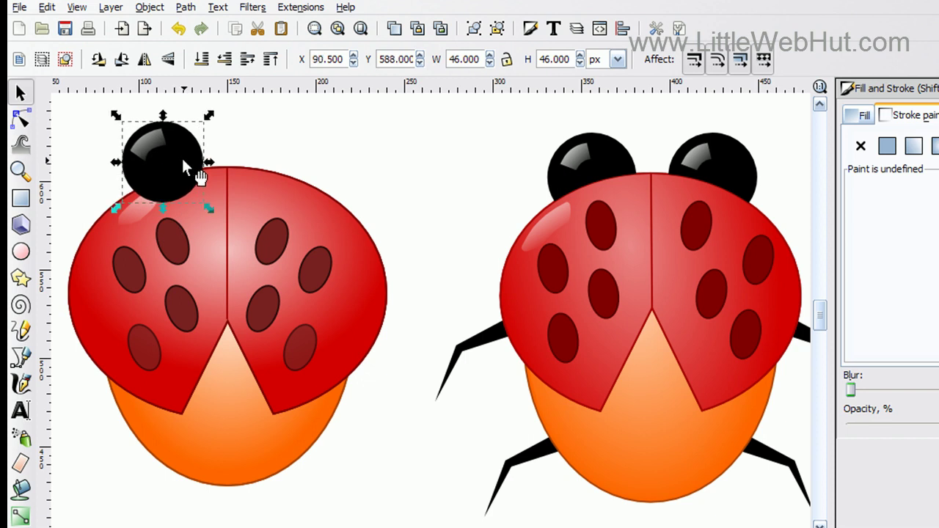
{"action": "left_click", "coordinate": [203, 65]}
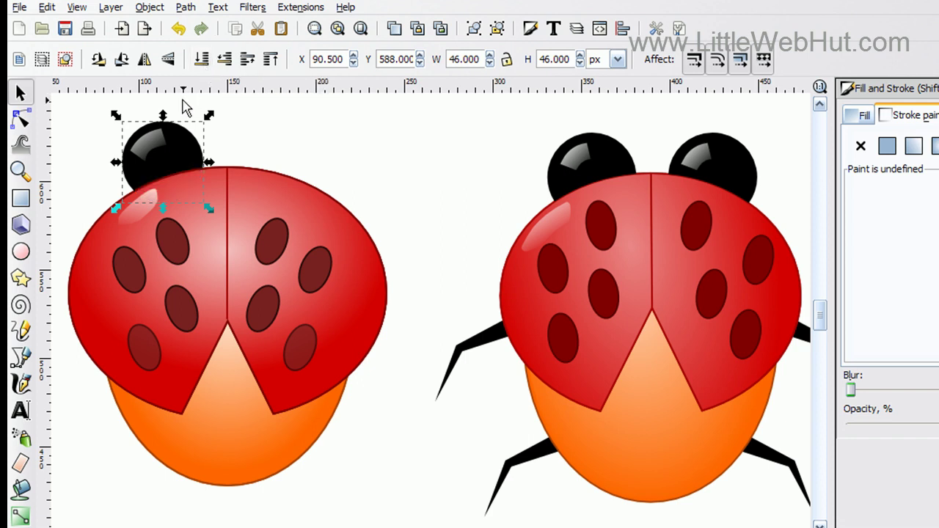
Step: Duplicate the eye, move the copy straight across above the right wing to X 160.5 px, and lower it to the bottom
{"action": "key", "text": "ctrl+z"}
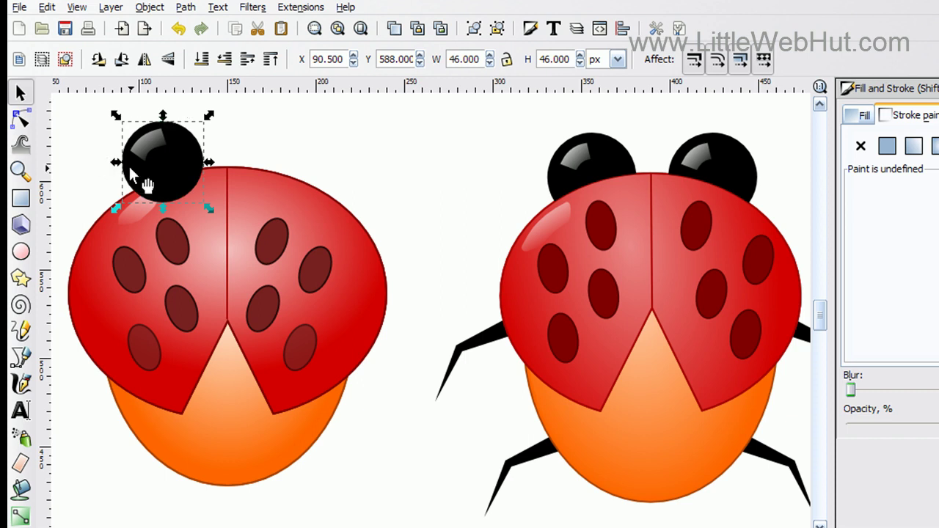
{"action": "left_click_drag", "start_coordinate": [164, 168], "coordinate": [292, 168]}
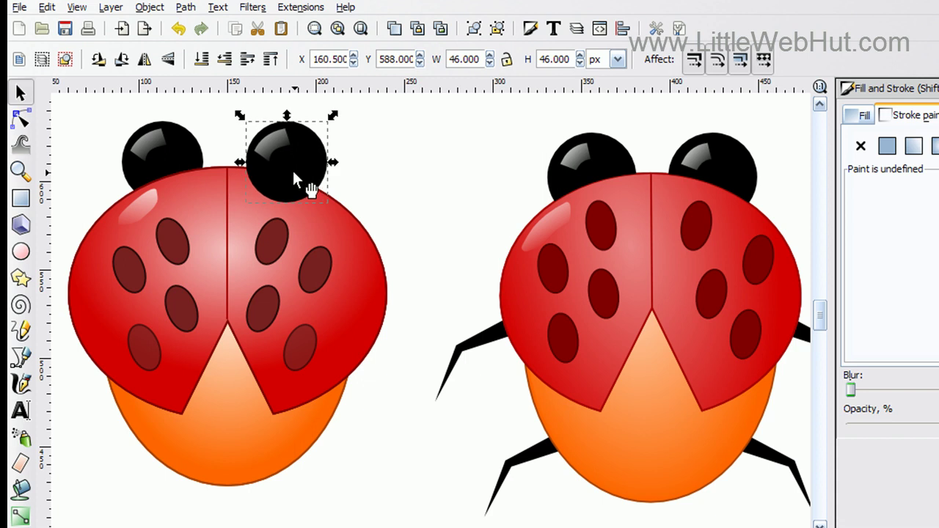
{"action": "left_click", "coordinate": [203, 60]}
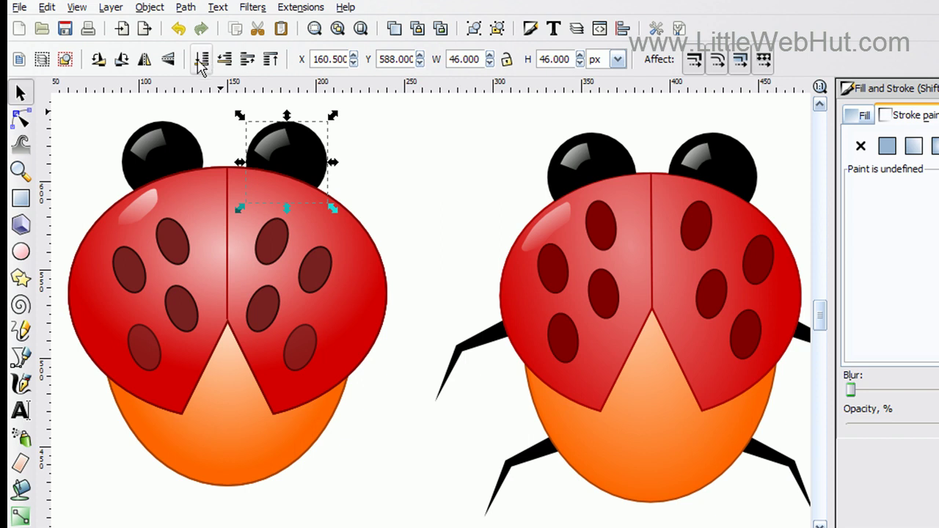
Step: Draw a bent, tapering leg about 31 by 48 px off the orange body's lower right edge, using a Bezier path with the Triangle in shape
{"action": "left_click", "coordinate": [22, 358]}
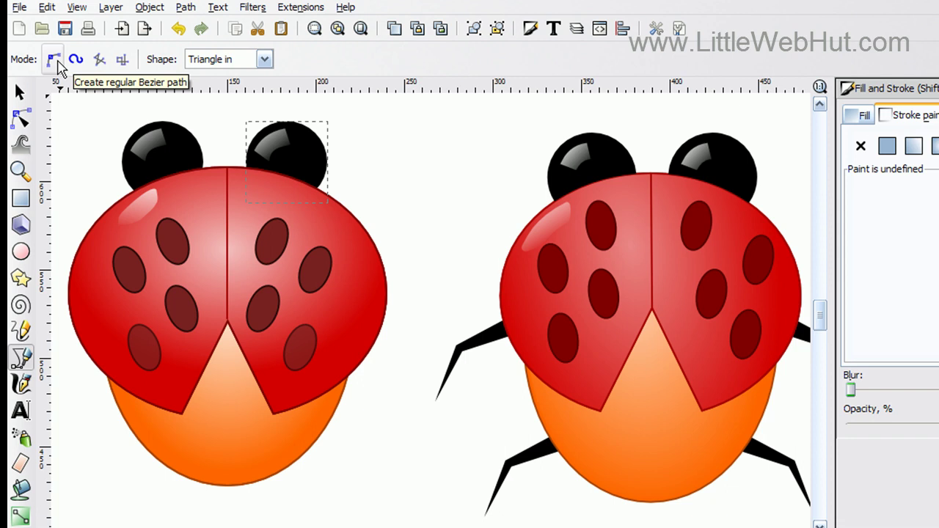
{"action": "left_click", "coordinate": [264, 60]}
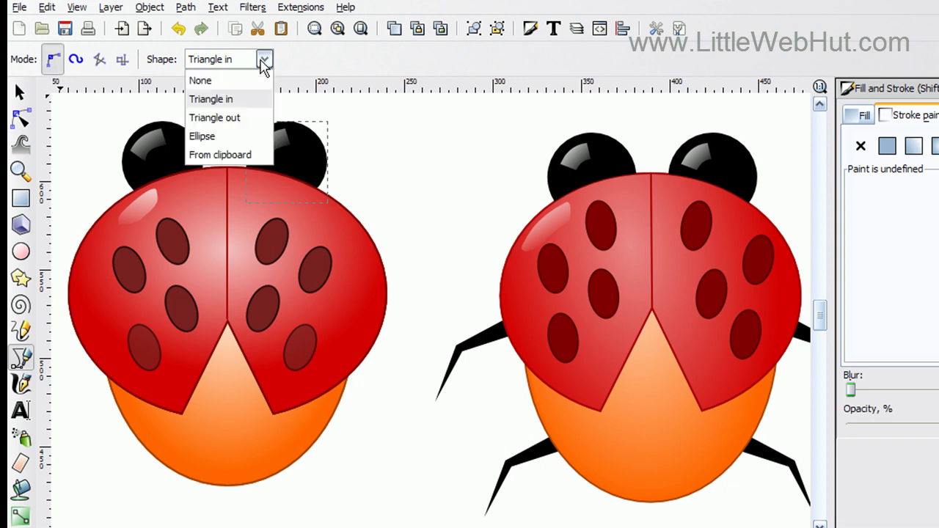
{"action": "left_click", "coordinate": [247, 98]}
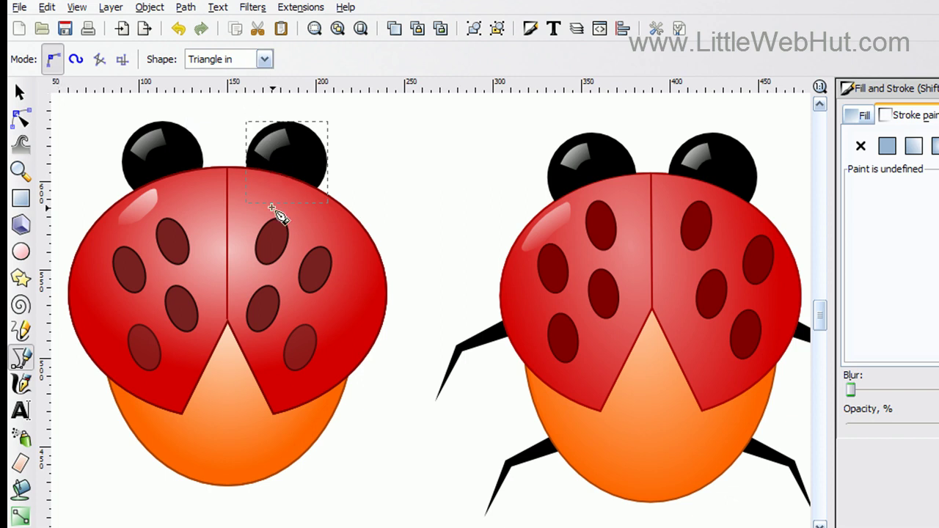
{"action": "left_click", "coordinate": [309, 438]}
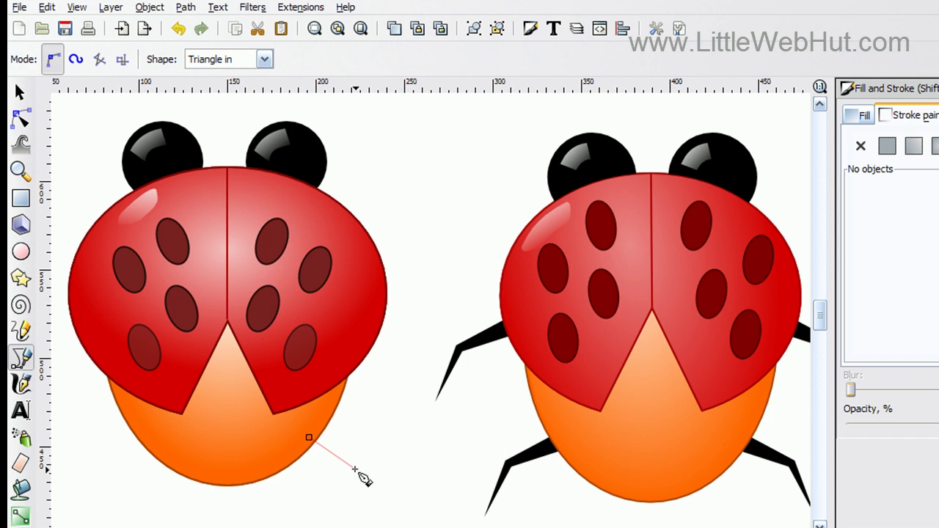
{"action": "left_click", "coordinate": [356, 470]}
{"action": "left_click", "coordinate": [356, 515]}
{"action": "key", "text": "Return"}
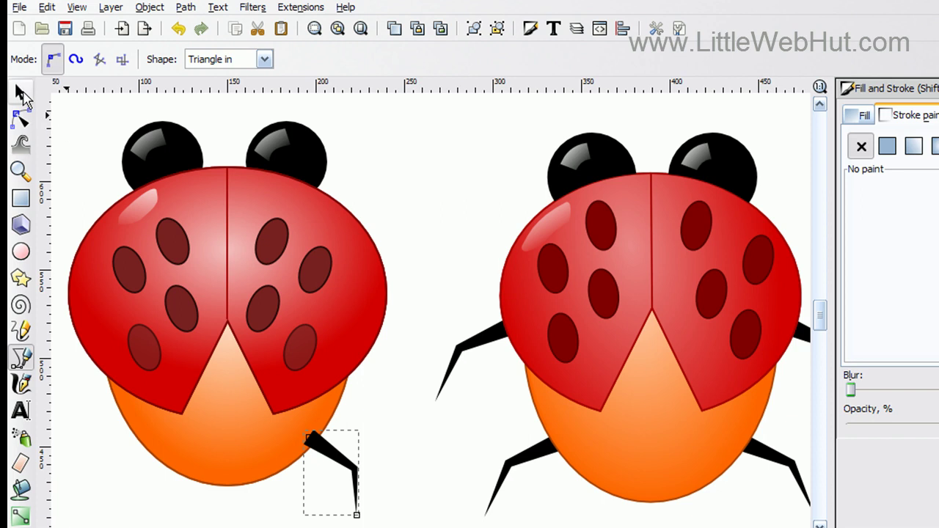
Step: Duplicate the leg and move the copy up to the right wing's outer edge, at X 230.154 and Y 478 px
{"action": "left_click", "coordinate": [20, 94]}
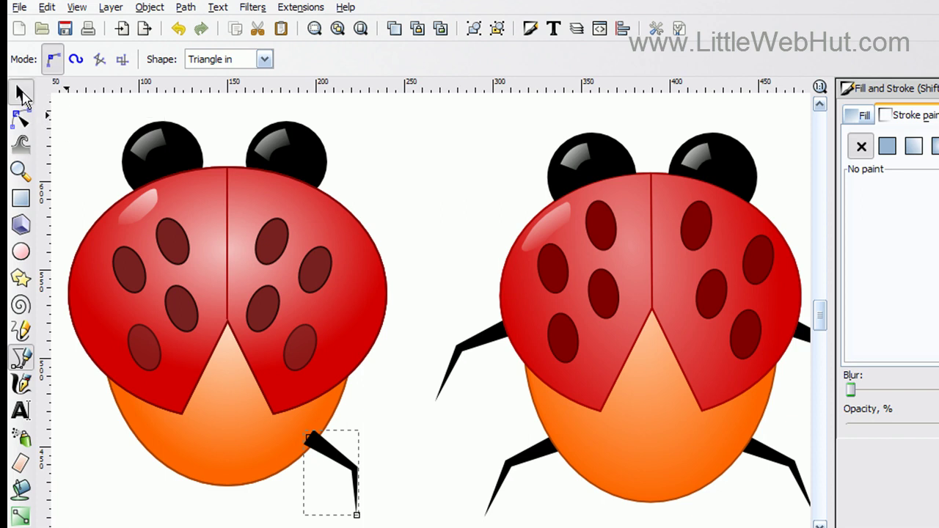
{"action": "left_click", "coordinate": [335, 457]}
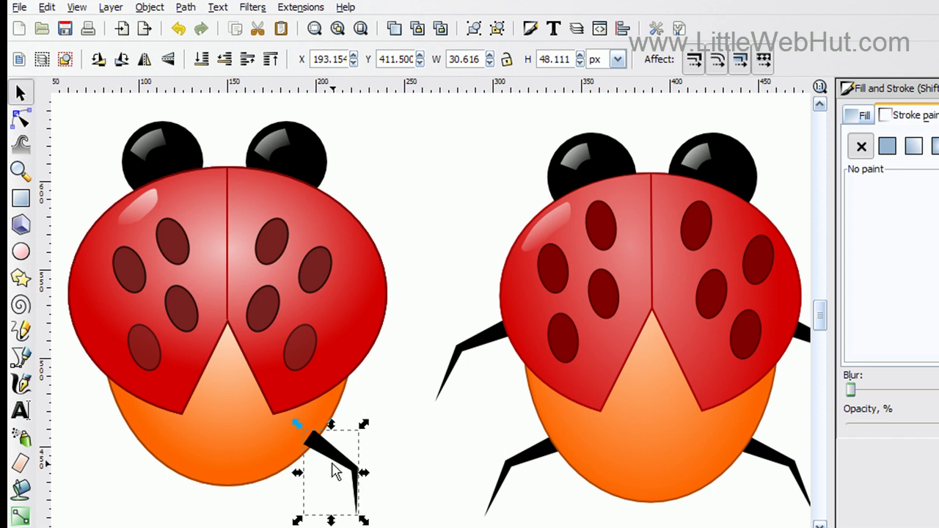
{"action": "key", "text": "ctrl+d"}
{"action": "left_click_drag", "start_coordinate": [335, 465], "coordinate": [419, 342]}
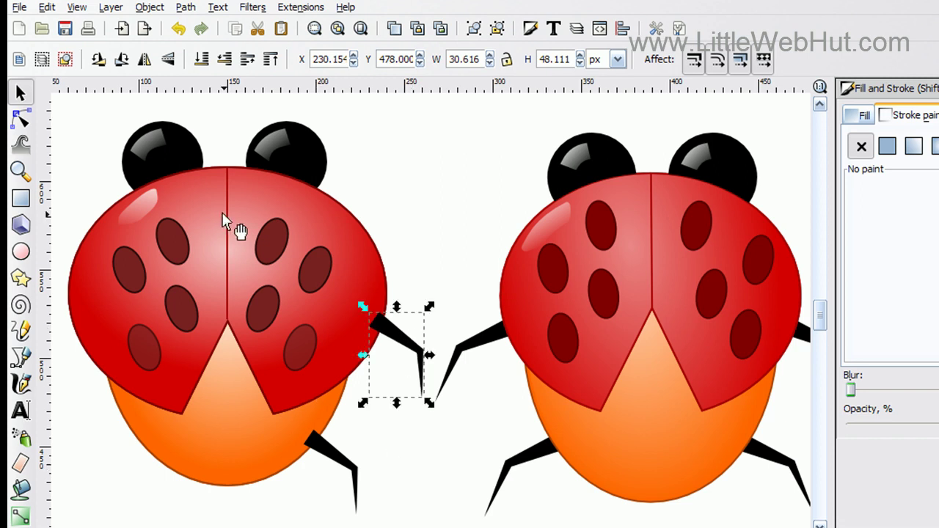
Step: Place horizontally flipped copies of the upper right leg at the left wing (X 41.154, Y 481.5) and the body's lower left (X 73.654, Y 414 px)
{"action": "left_click", "coordinate": [145, 61]}
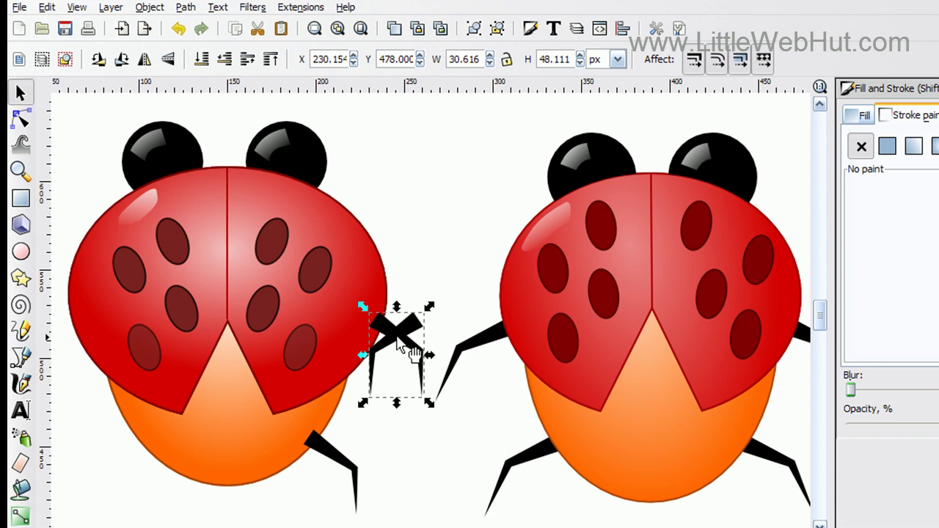
{"action": "left_click_drag", "start_coordinate": [412, 350], "coordinate": [57, 334]}
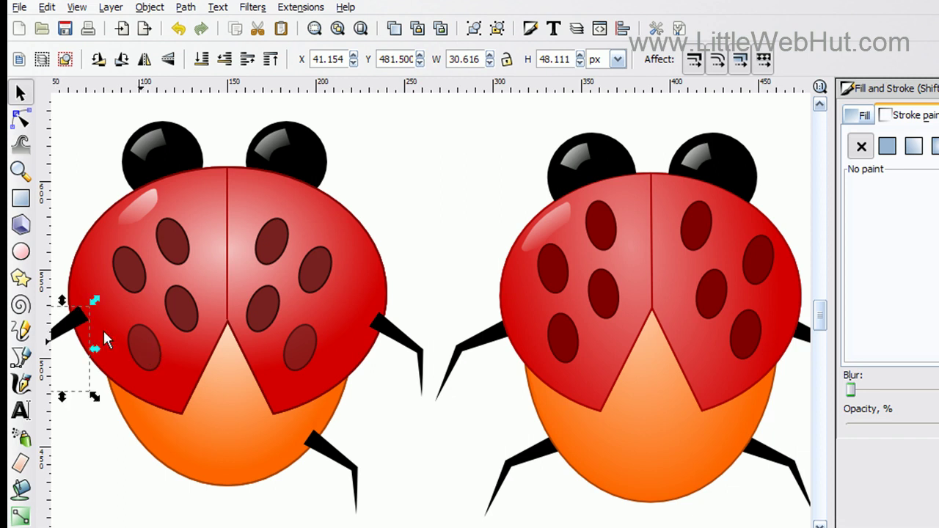
{"action": "left_click_drag", "start_coordinate": [77, 326], "coordinate": [128, 464]}
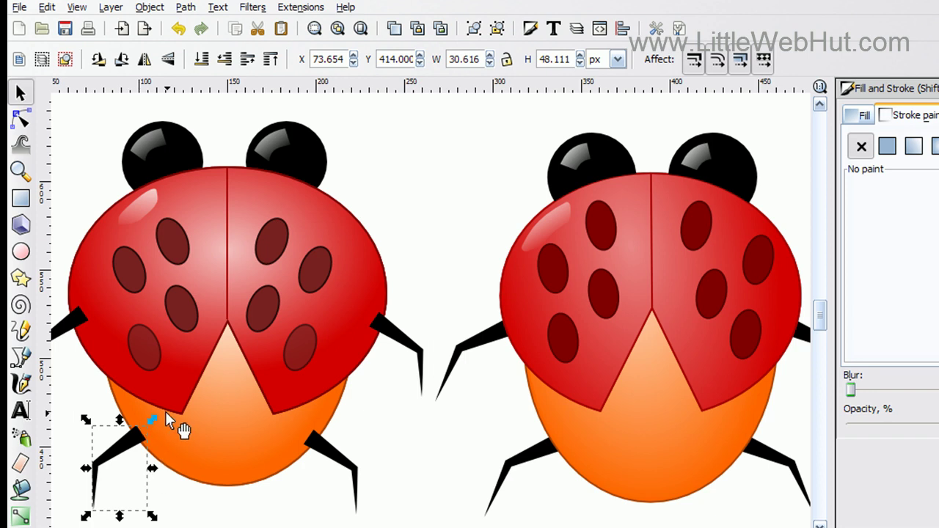
Step: Select all four legs together, lower them to the bottom behind the body and wings, and clear the selection
{"action": "left_click", "coordinate": [345, 467], "text": "shift"}
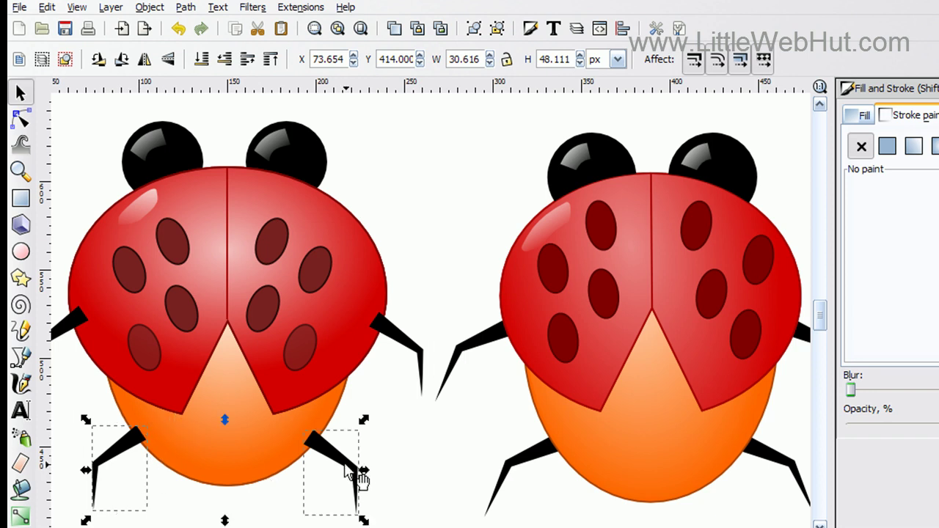
{"action": "left_click", "coordinate": [409, 342], "text": "shift"}
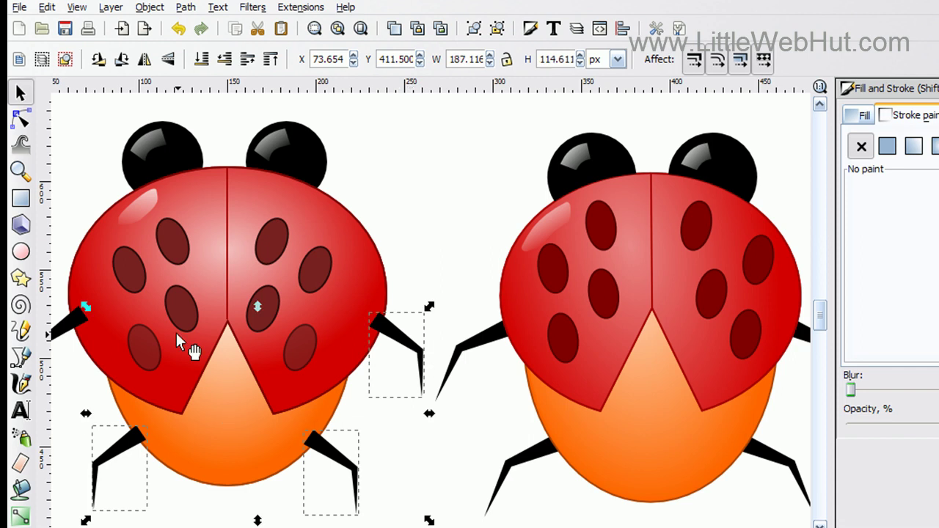
{"action": "left_click", "coordinate": [75, 332], "text": "shift"}
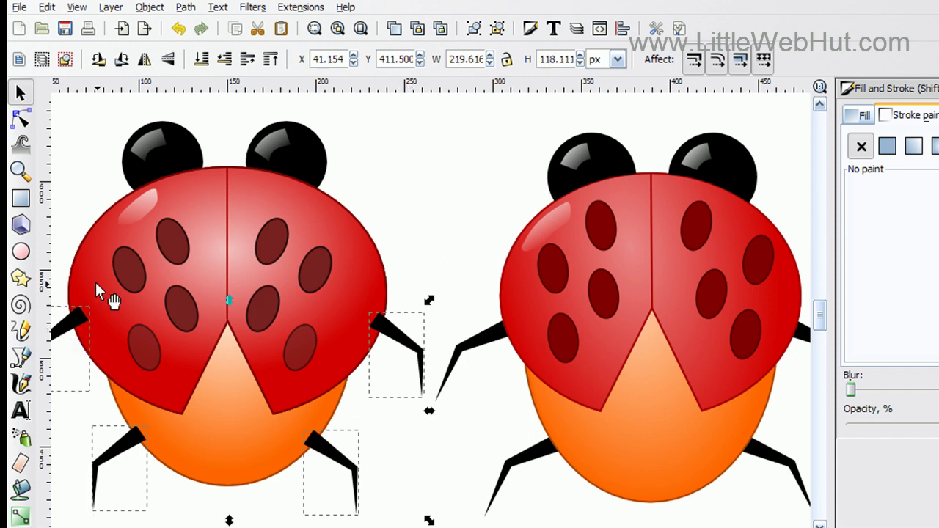
{"action": "left_click", "coordinate": [200, 62]}
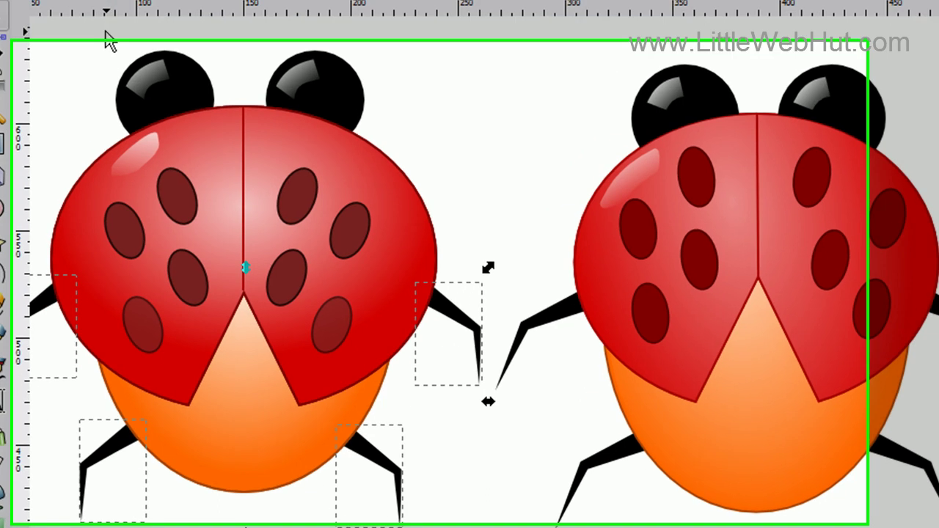
{"action": "key", "text": "Escape"}
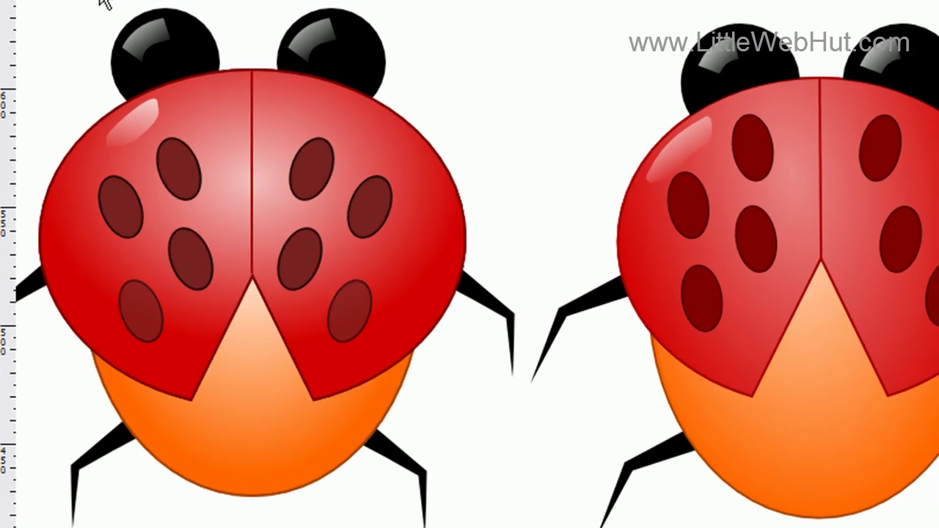